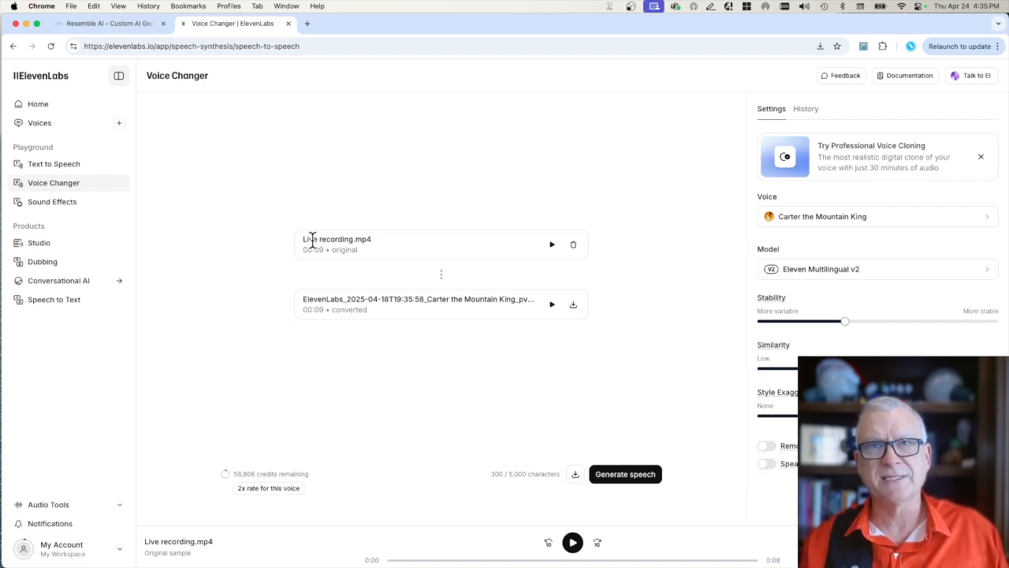
# Download the converted Carter the Mountain King version of the live recording.
pyautogui.click(573, 309)
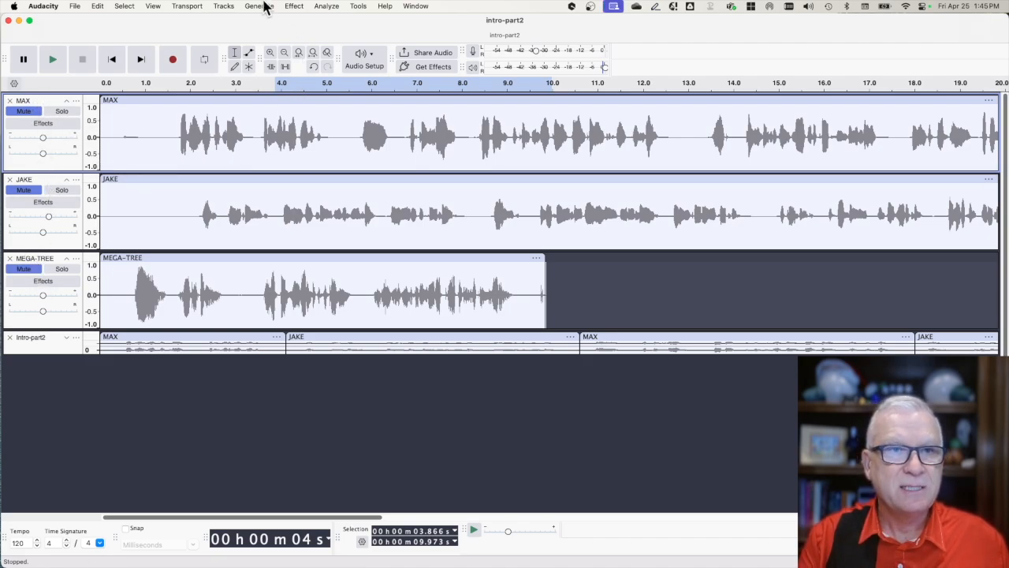
# Switch to Audacity and add a new stereo track to the intro-part2 project.
pyautogui.click(224, 6)
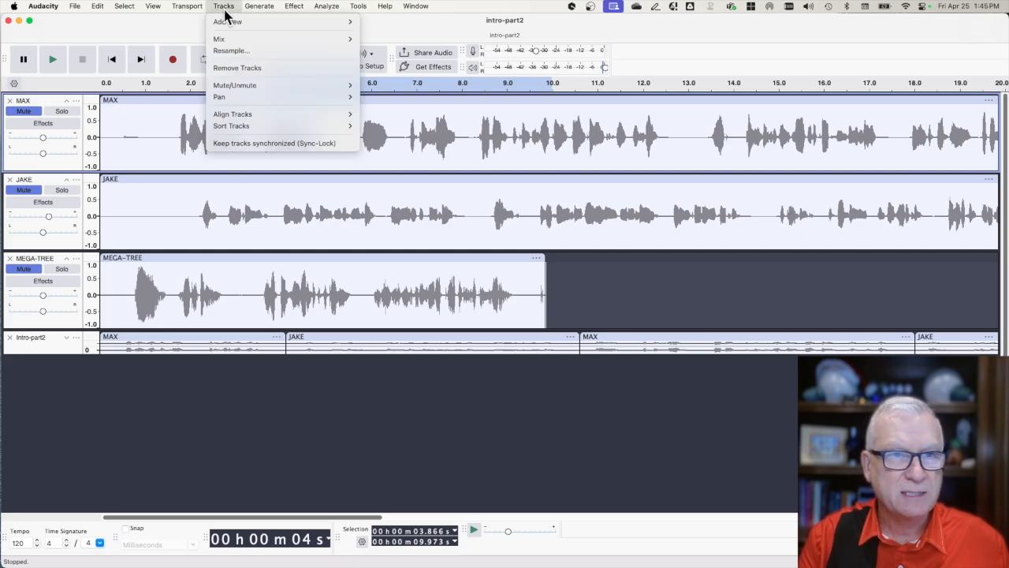
pyautogui.moveTo(228, 22)
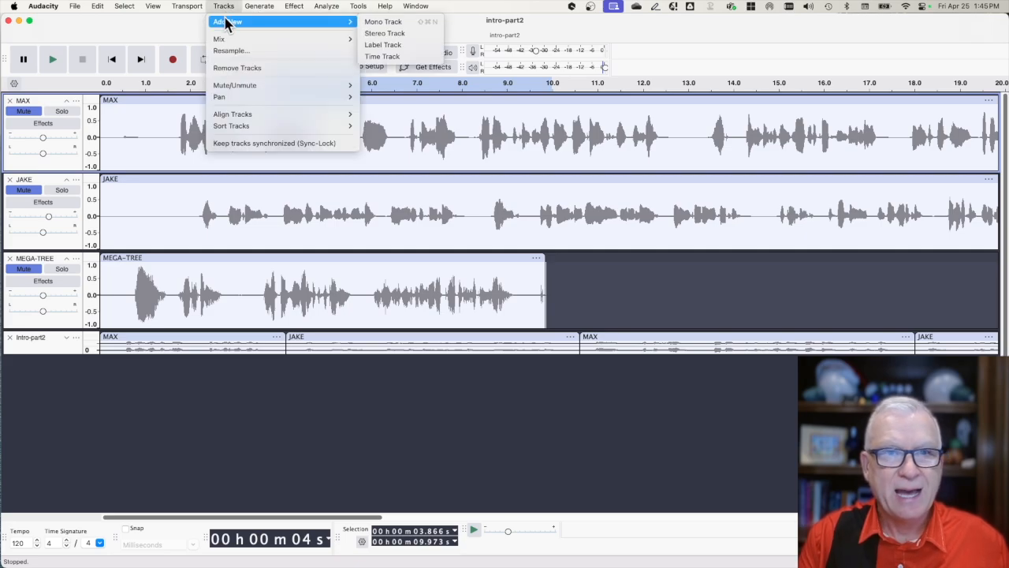
pyautogui.click(389, 34)
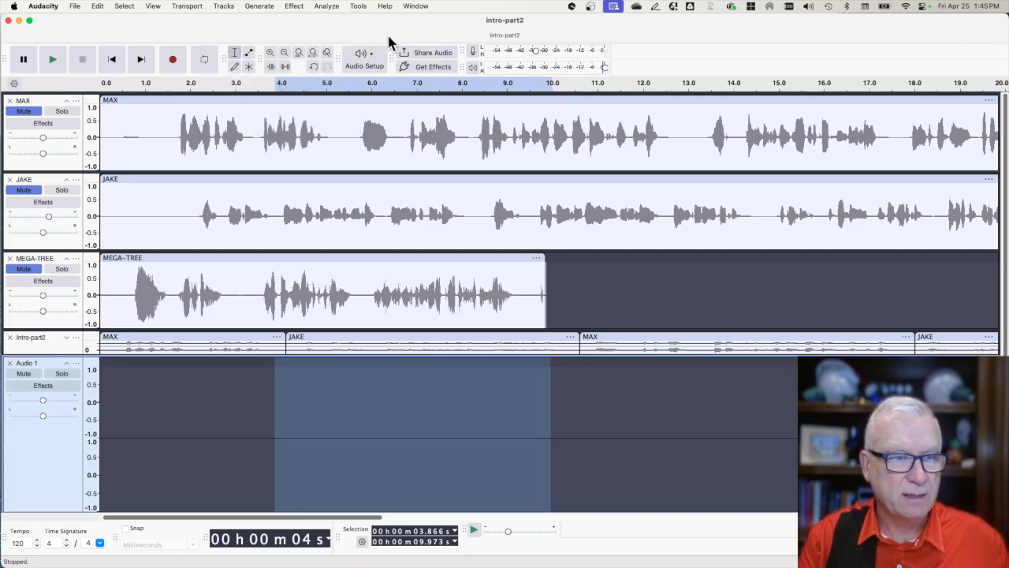
# Move the new Audio 1 track above all the other tracks and mute it.
pyautogui.click(76, 365)
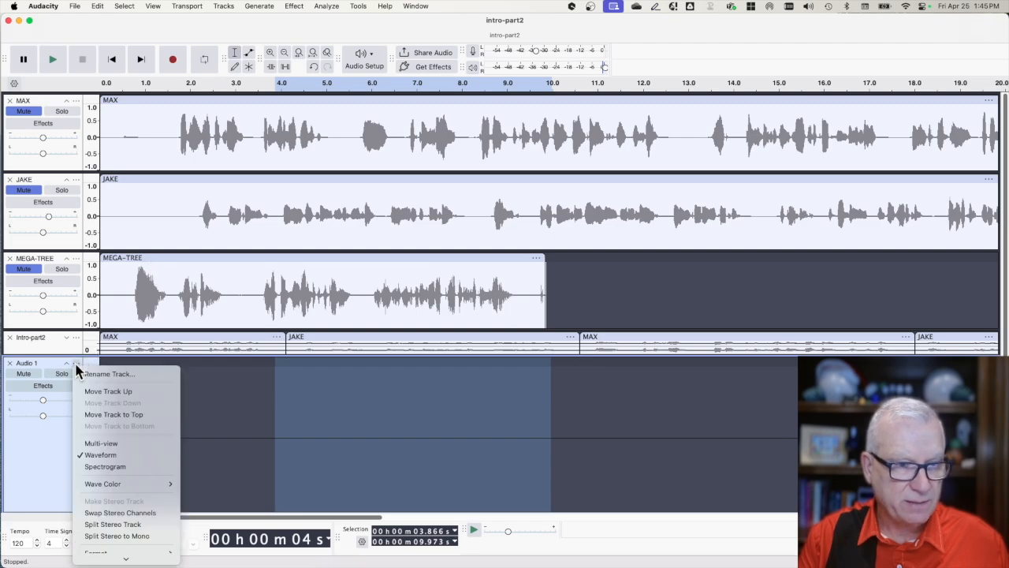
pyautogui.click(86, 414)
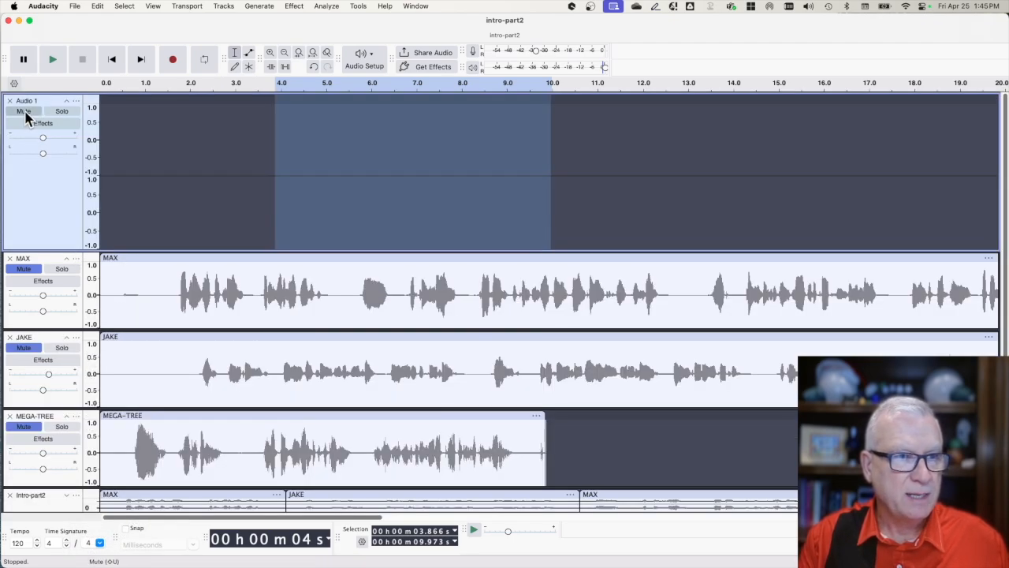
pyautogui.click(25, 111)
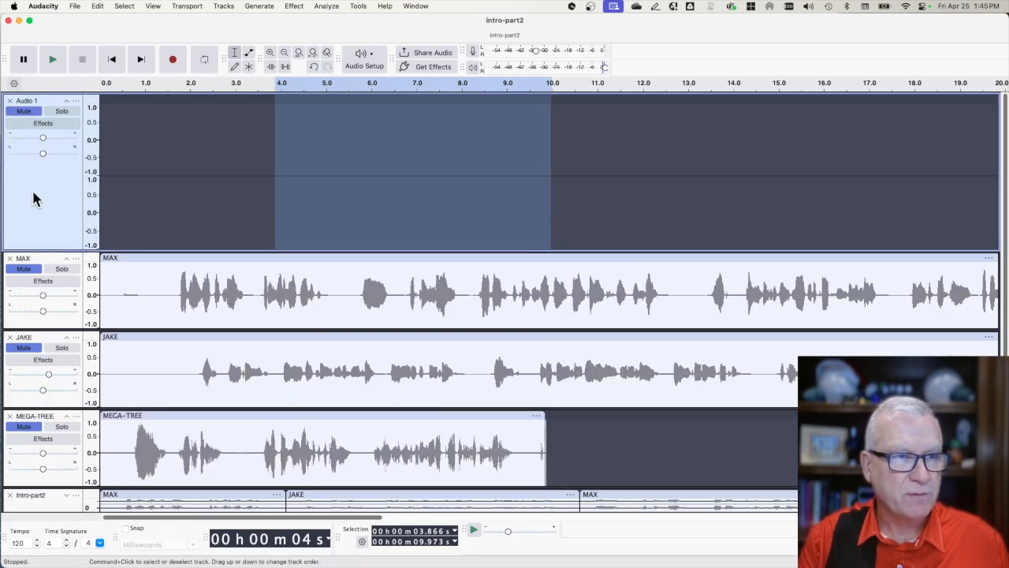
# Unmute the MAX track and listen to its first line from about 1.3 s.
pyautogui.click(30, 270)
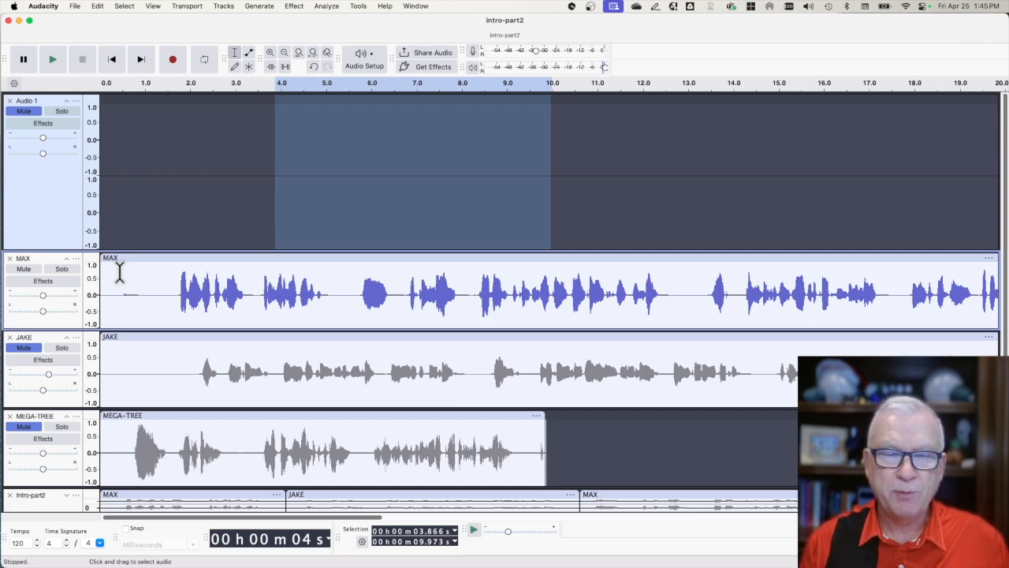
pyautogui.click(156, 274)
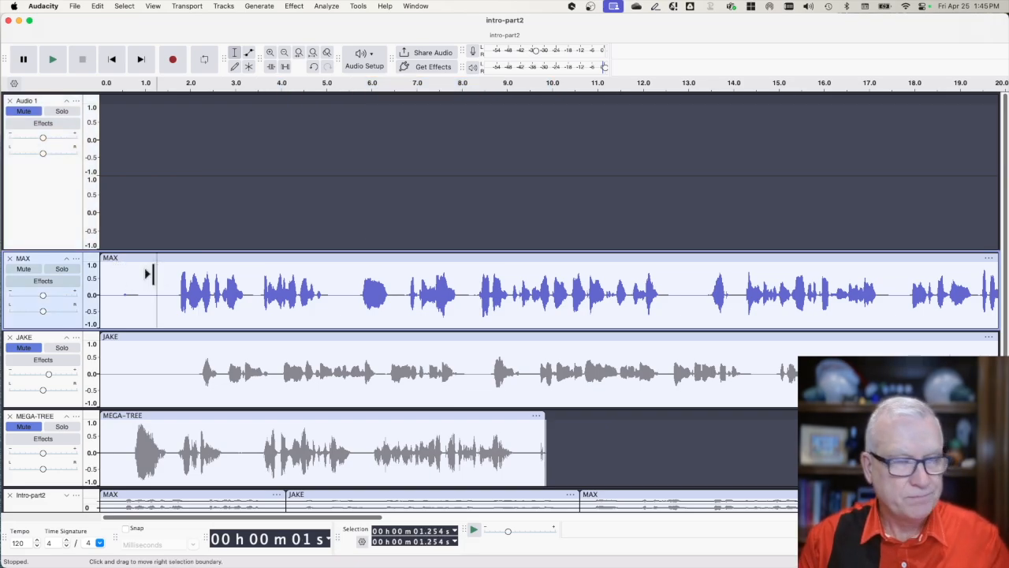
pyautogui.press('space')
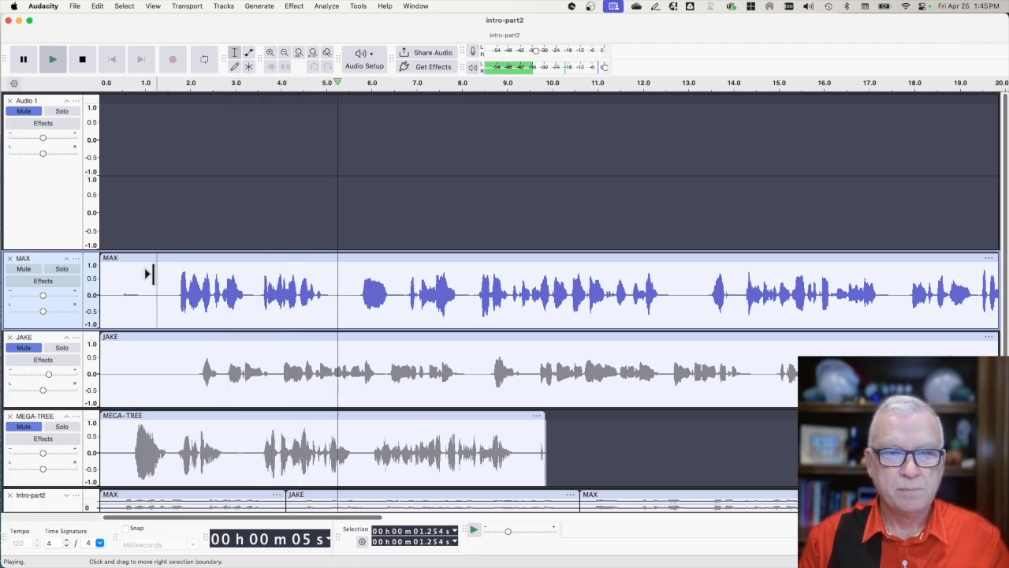
pyautogui.press('space')
# Copy the MAX track's audio from about 1.5 to 5.3 s into Audio 1 and place the clip at 0 s.
pyautogui.moveTo(166, 278); pyautogui.dragTo(340, 277)
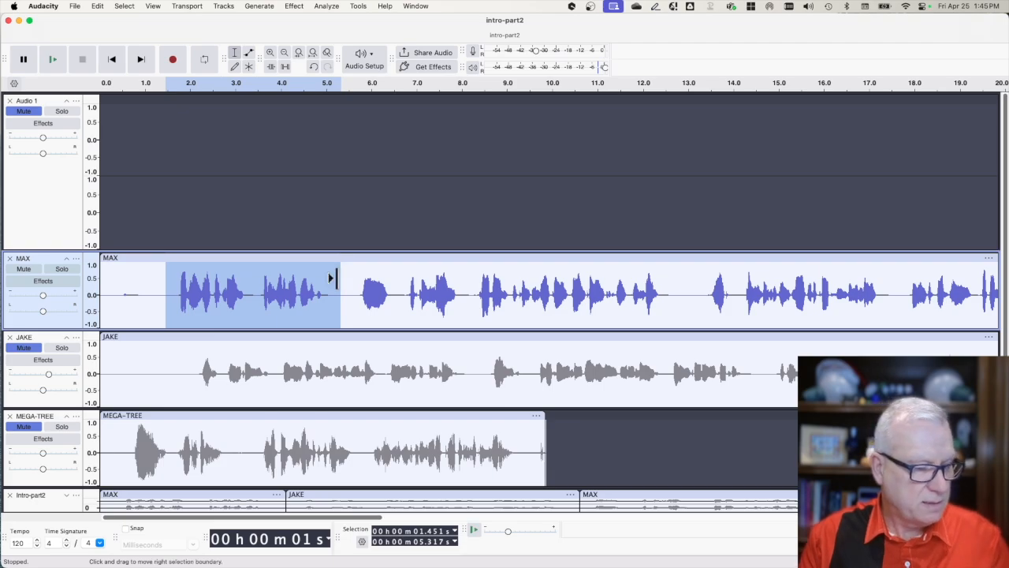
pyautogui.click(219, 189)
pyautogui.press('super+v')
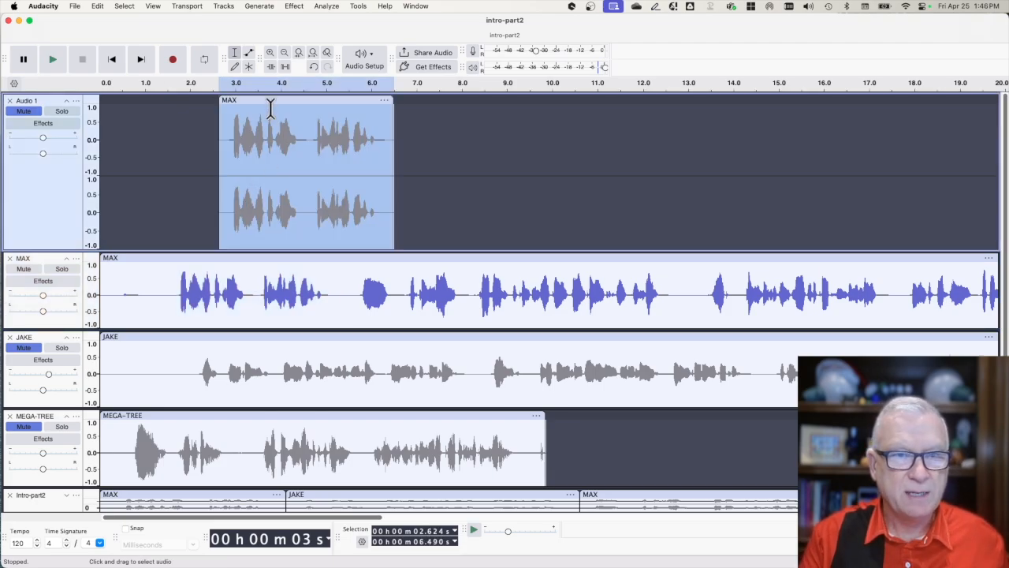
pyautogui.moveTo(270, 98); pyautogui.dragTo(151, 101)
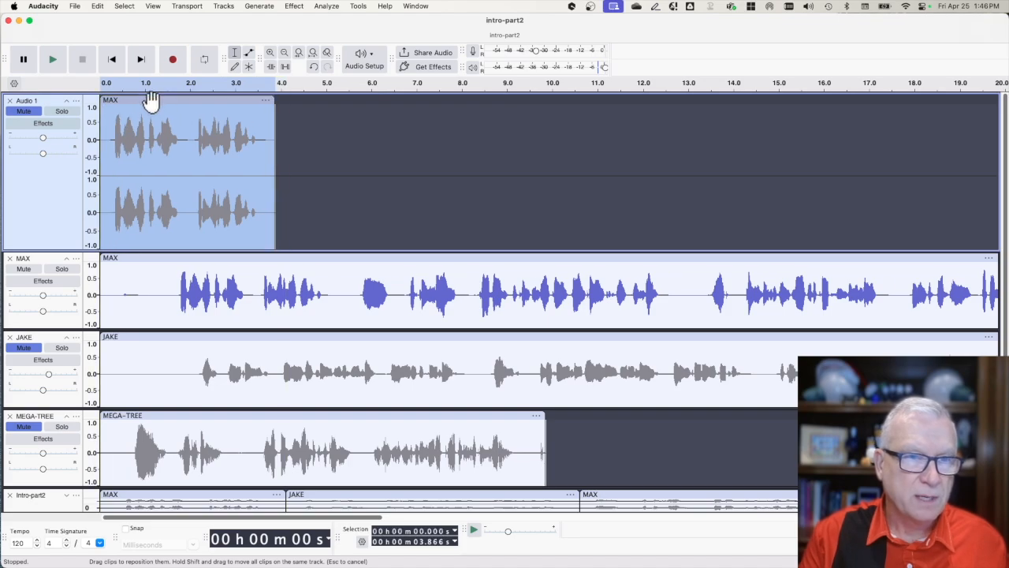
# Mute the MAX track, unmute JAKE and listen to JAKE's first line from about 1.5 s.
pyautogui.click(26, 269)
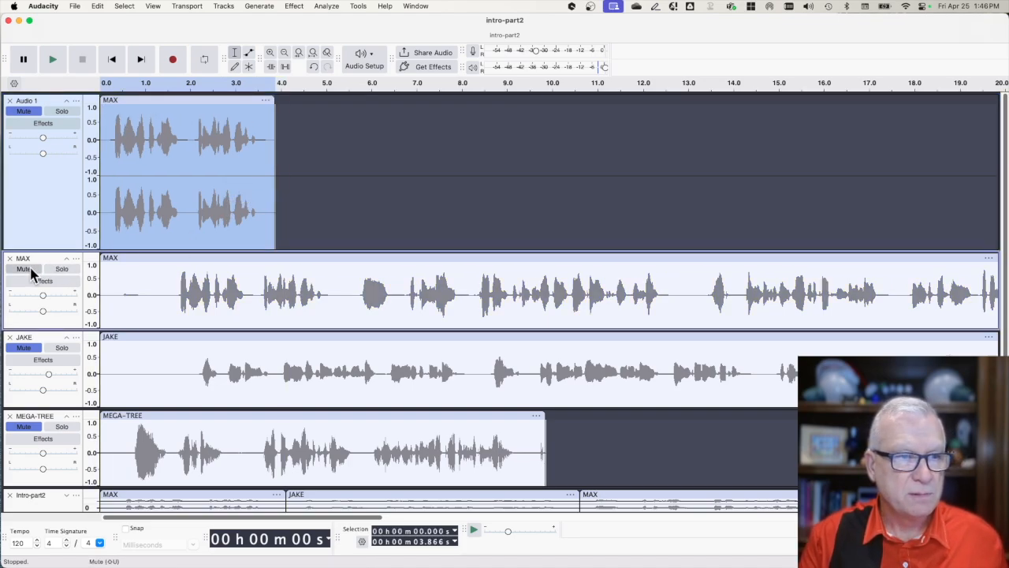
pyautogui.click(23, 347)
pyautogui.click(168, 357)
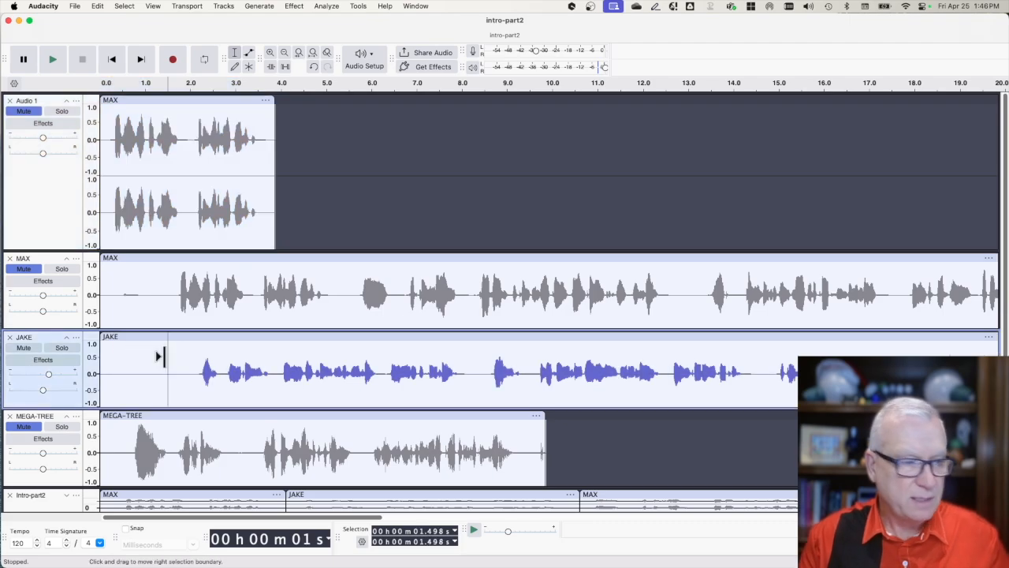
pyautogui.press('space')
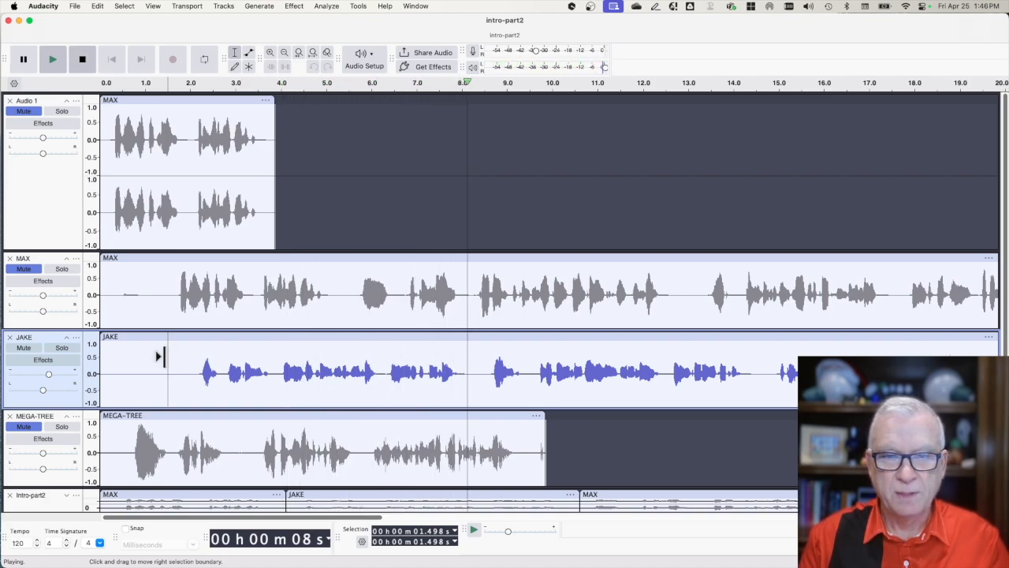
pyautogui.press('space')
# Copy JAKE's audio from about 2.0 to 8.3 s into Audio 1 and place it directly after the MAX clip.
pyautogui.moveTo(188, 356); pyautogui.dragTo(473, 359)
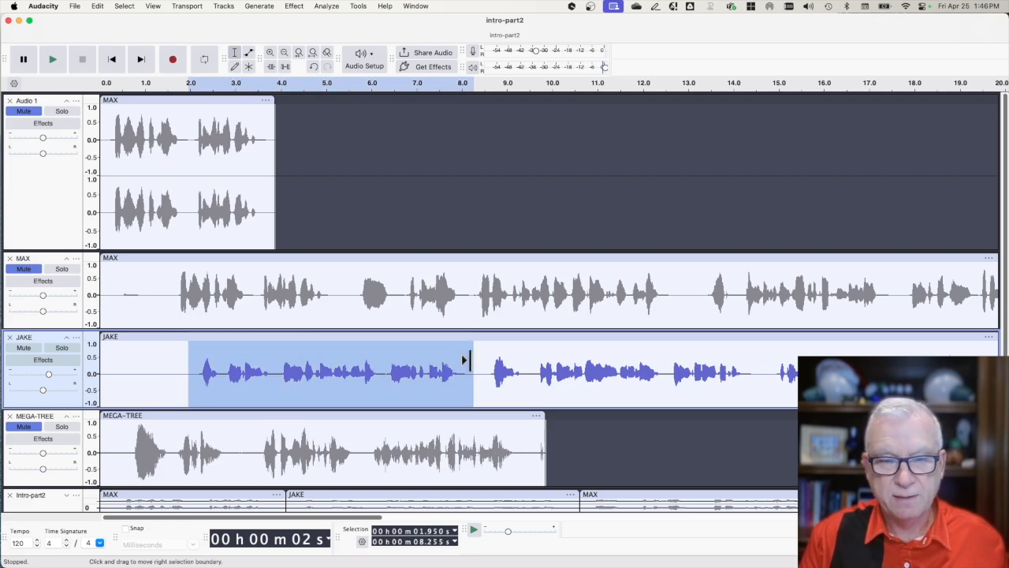
pyautogui.press('cmd+c')
pyautogui.click(383, 196)
pyautogui.press('cmd+v')
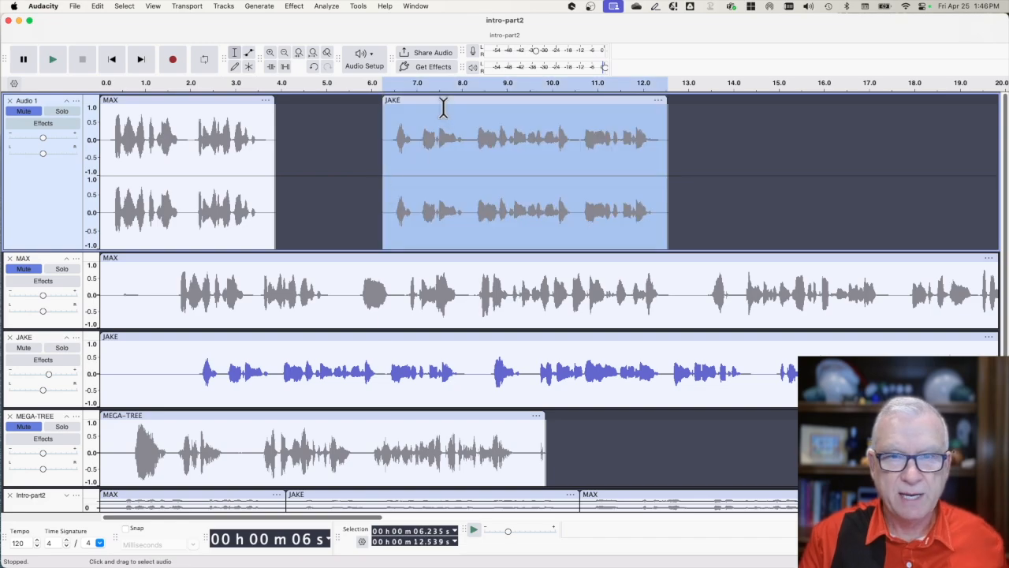
pyautogui.moveTo(442, 99); pyautogui.dragTo(337, 100)
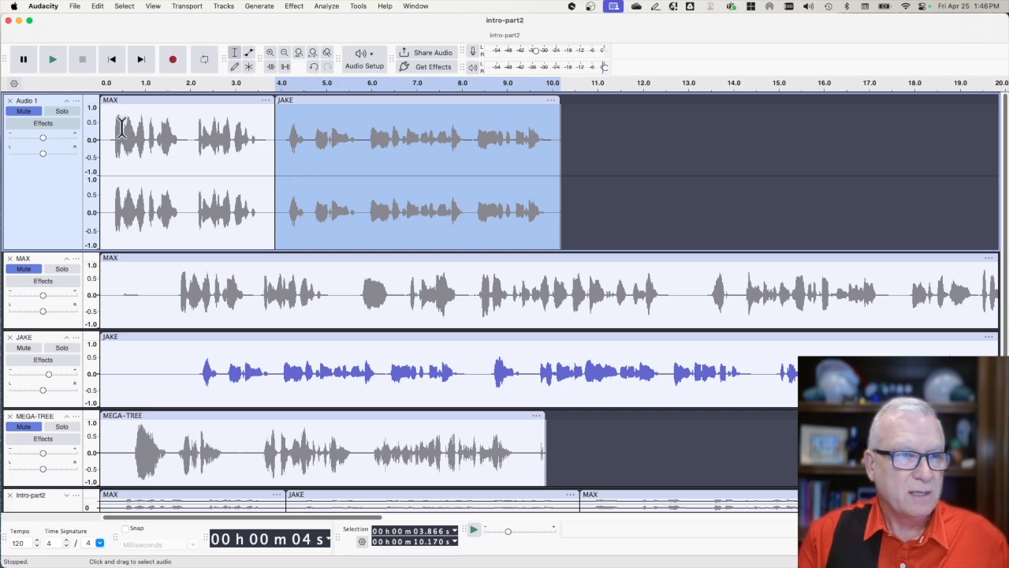
# Mute the JAKE track and tighten the pause in Audio 1 so the JAKE clip starts at about 3.7 s.
pyautogui.click(25, 349)
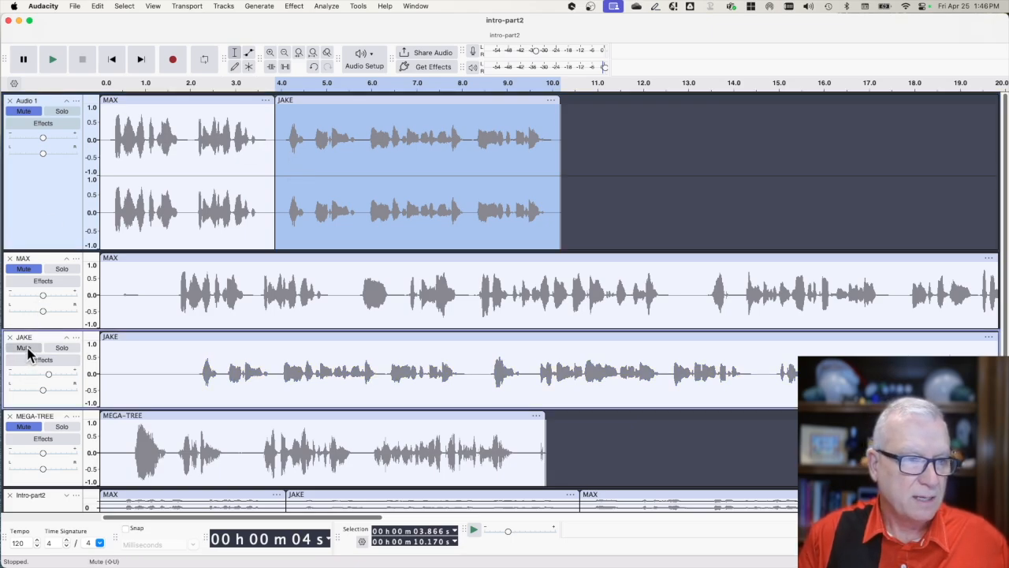
pyautogui.moveTo(280, 139); pyautogui.dragTo(305, 102)
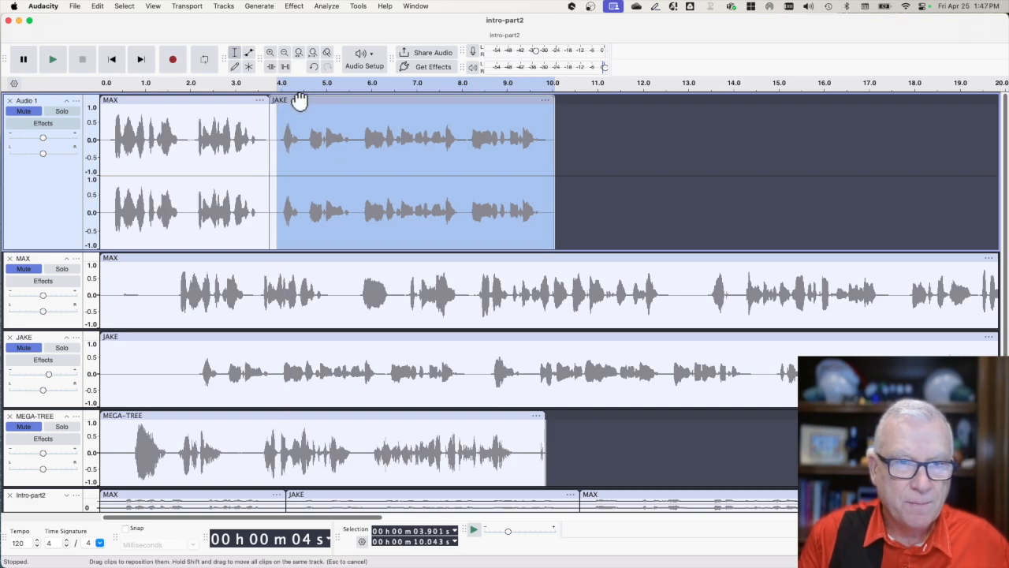
# Unmute Audio 1, listen to the assembled dialogue from the start, and mute the track again.
pyautogui.click(35, 112)
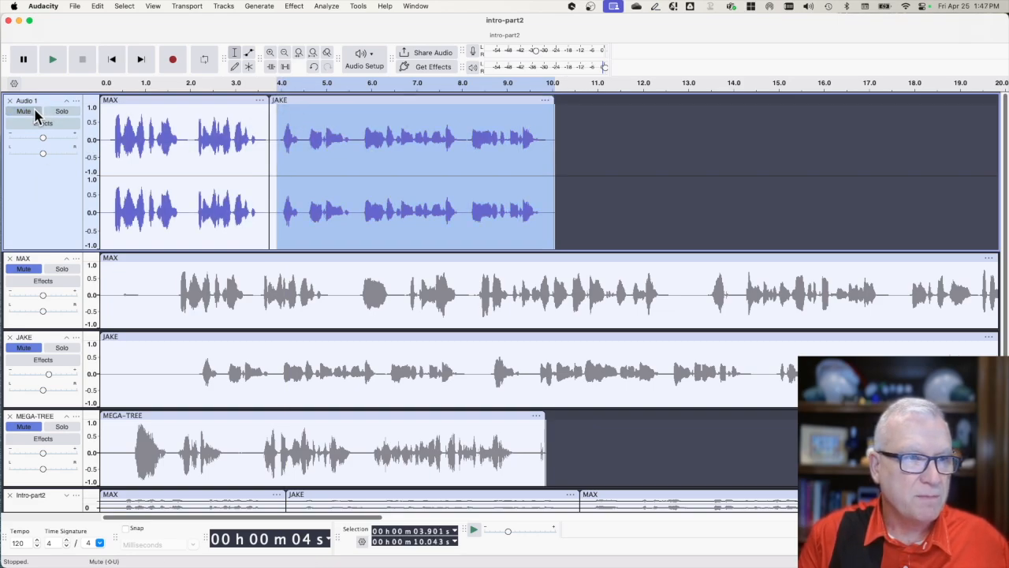
pyautogui.click(113, 63)
pyautogui.click(55, 68)
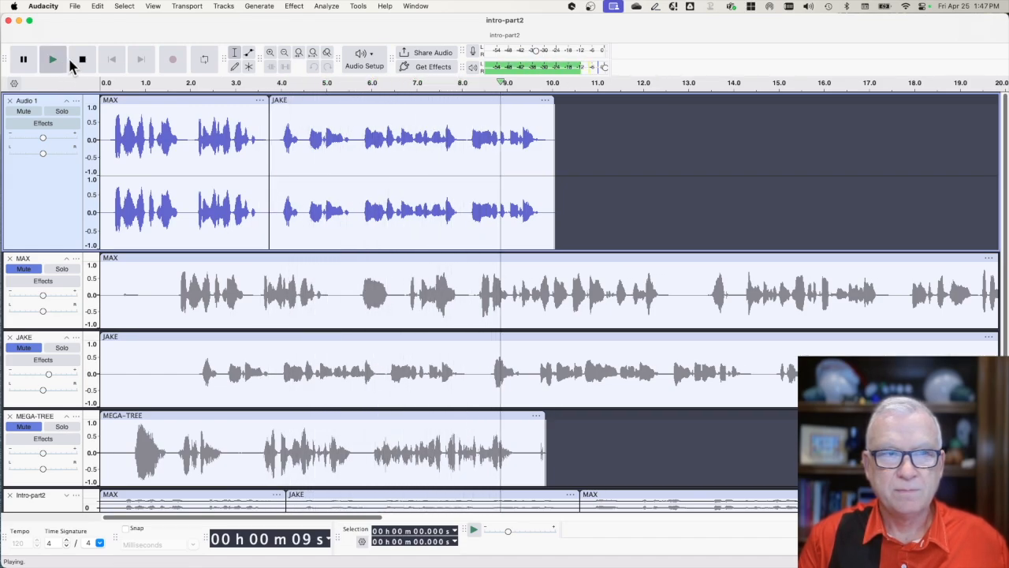
pyautogui.click(82, 61)
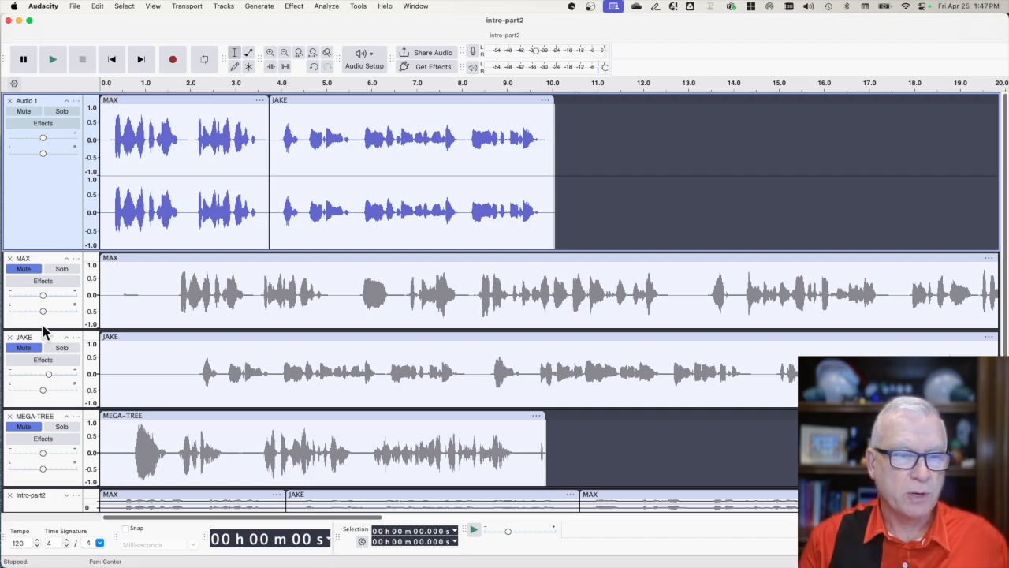
pyautogui.click(19, 113)
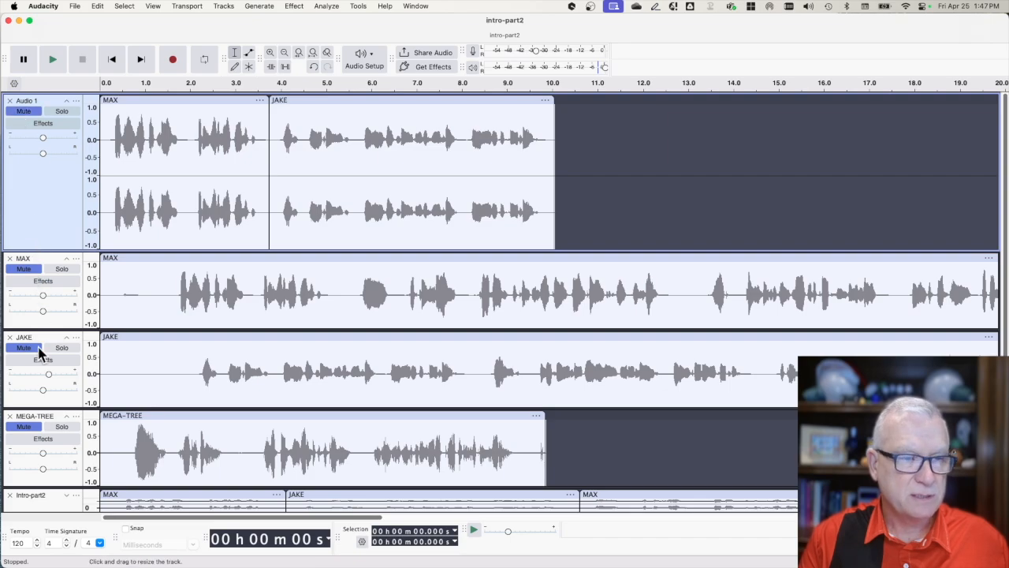
# Move the finished Intro-part2 track above all the other tracks.
pyautogui.scroll(-3, 66, 499)
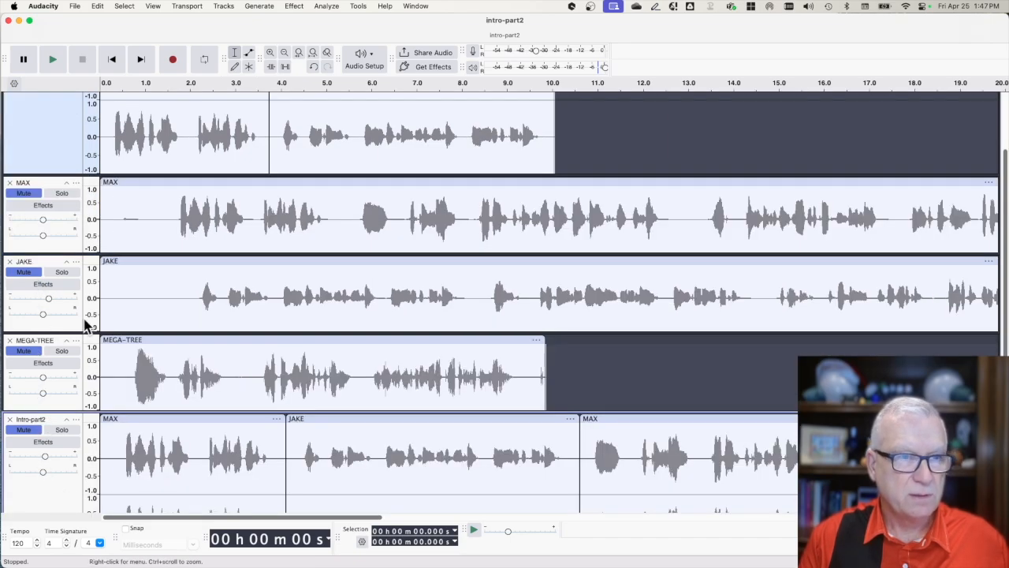
pyautogui.click(76, 418)
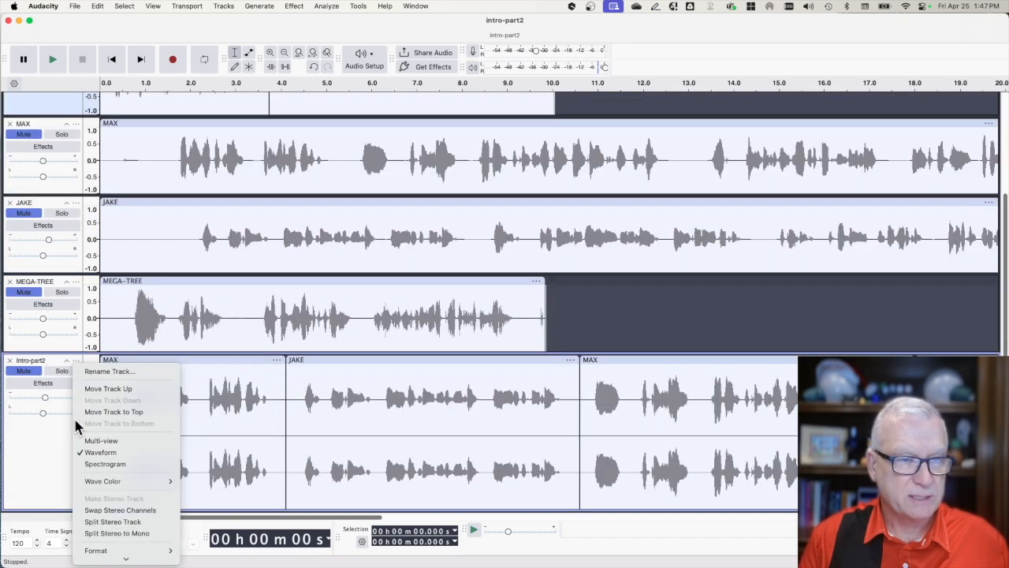
pyautogui.click(118, 411)
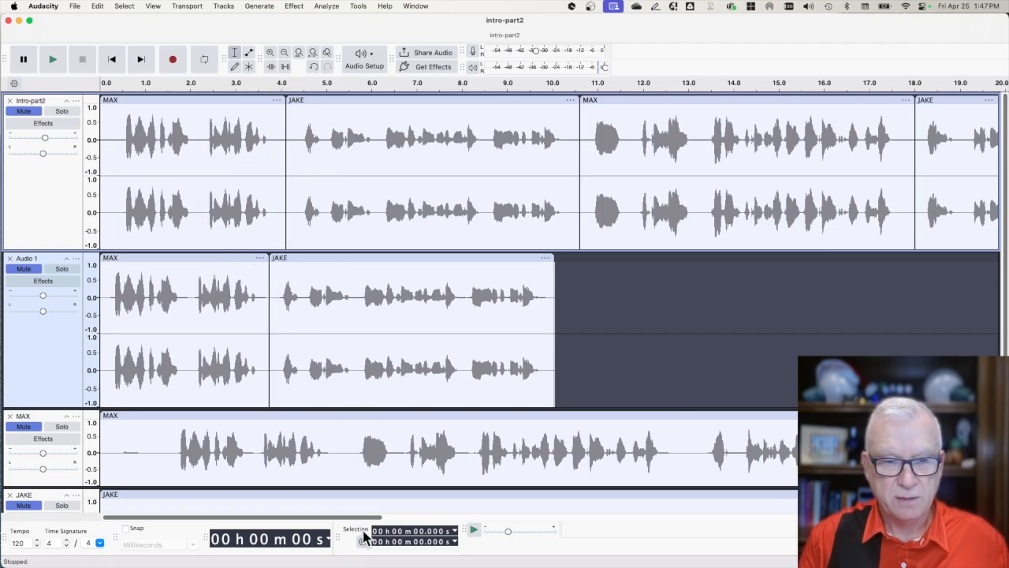
pyautogui.moveTo(366, 517); pyautogui.dragTo(315, 509)
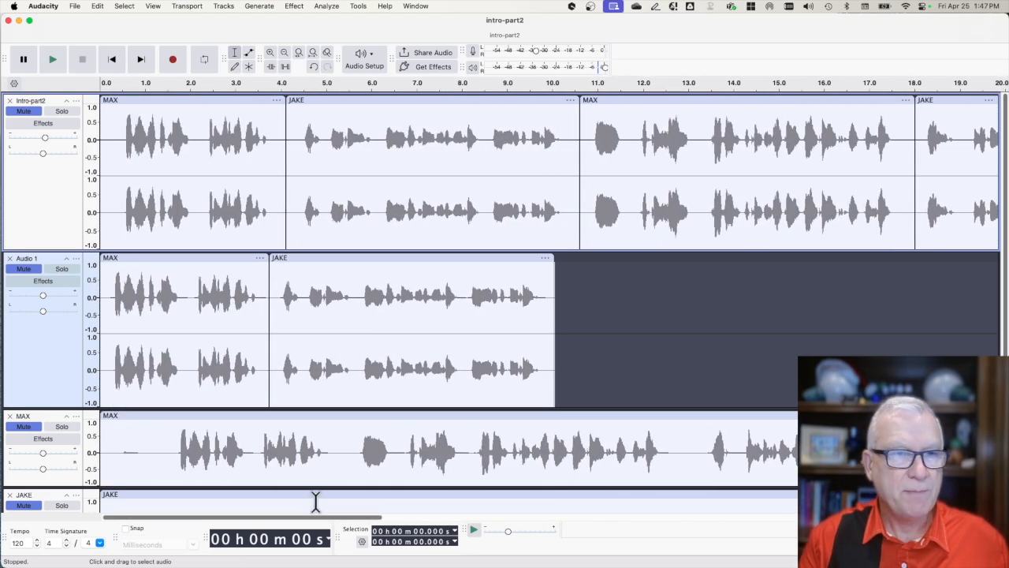
# Select the whole Intro-part2 track and unmute it for export.
pyautogui.click(41, 102)
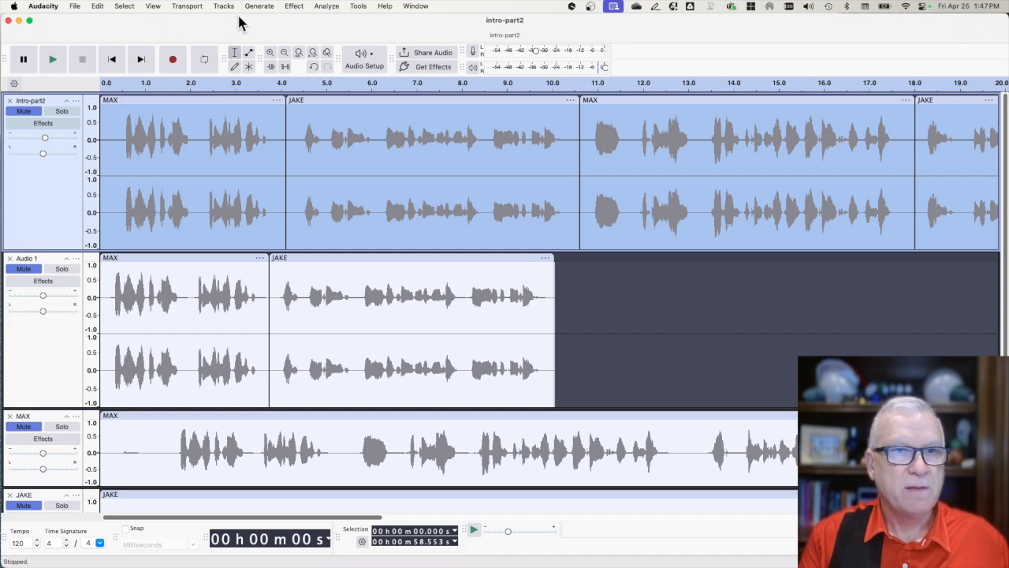
pyautogui.click(76, 6)
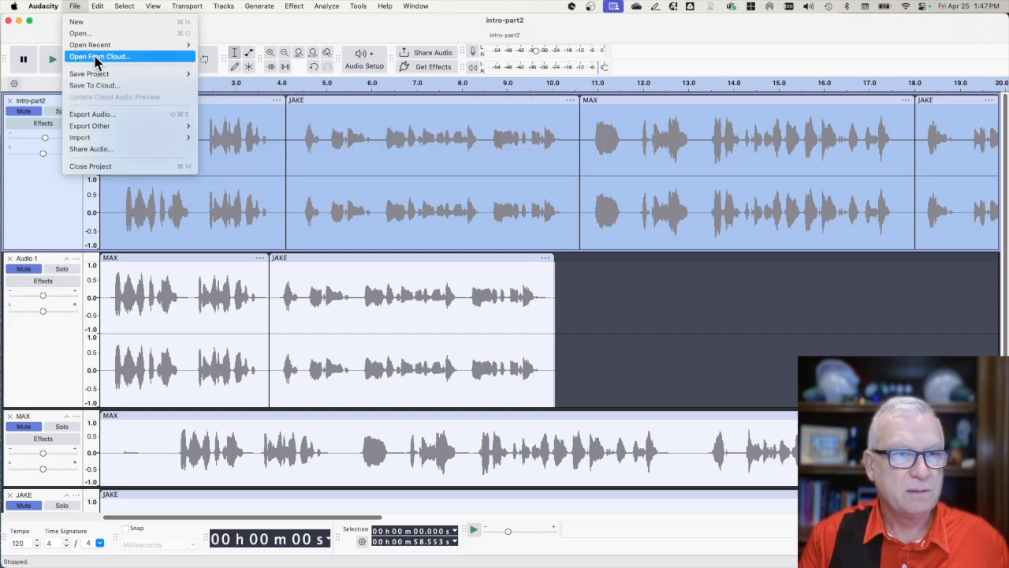
pyautogui.click(106, 117)
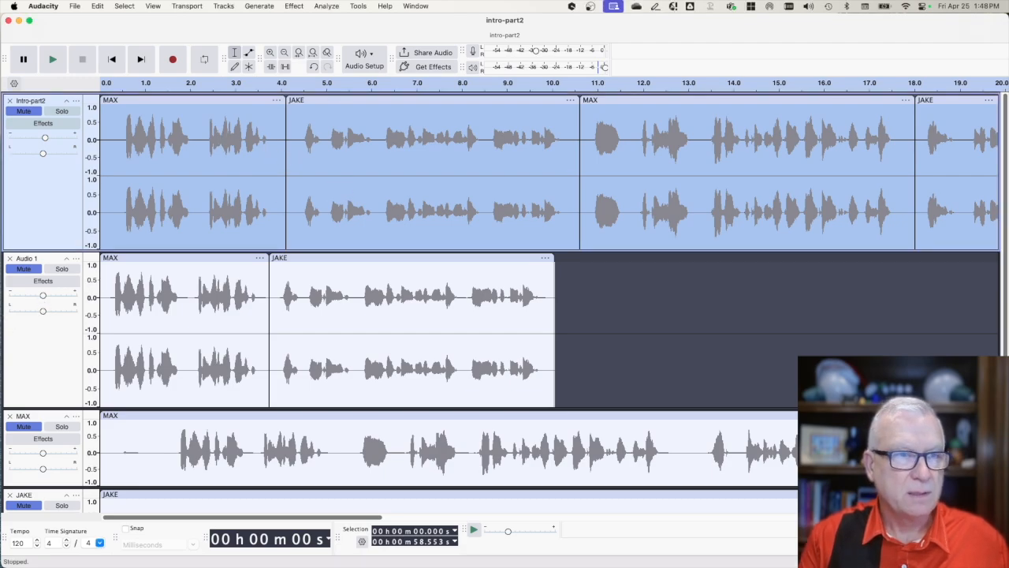
pyautogui.click(23, 111)
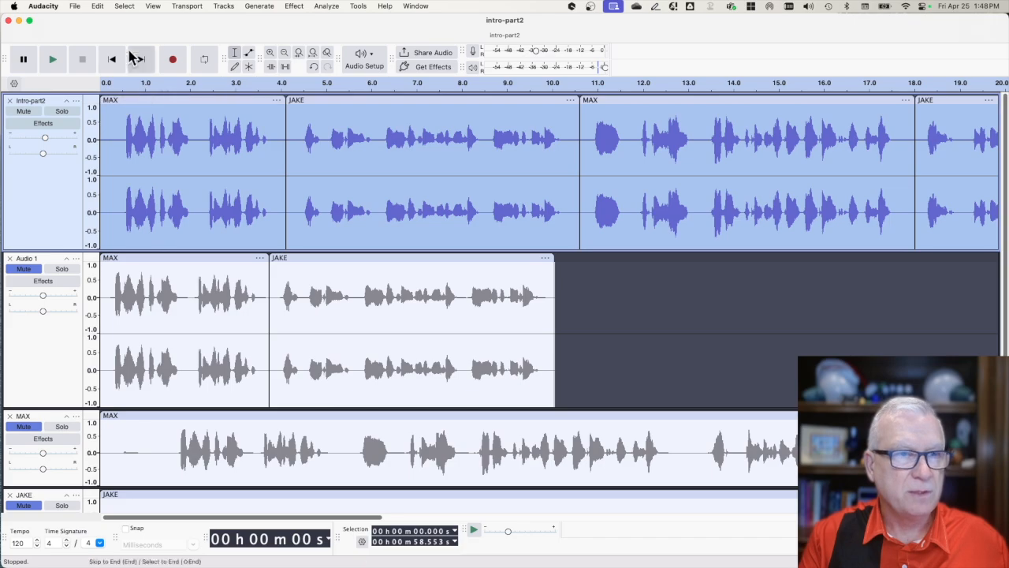
# Set up the audio export as intro-part2.mp3 on the computer and limit the export range to the current selection.
pyautogui.click(75, 7)
pyautogui.click(105, 118)
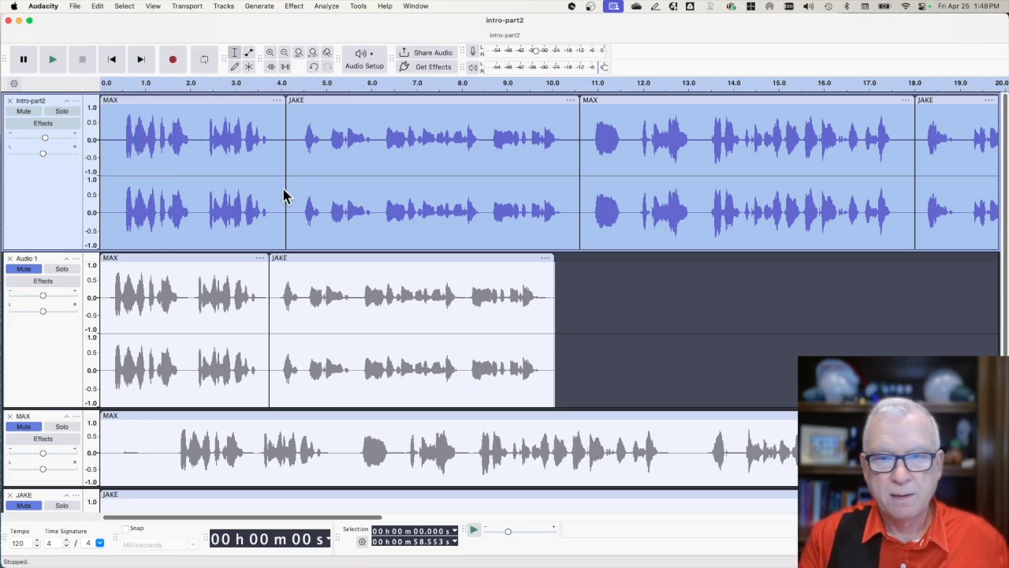
pyautogui.click(561, 397)
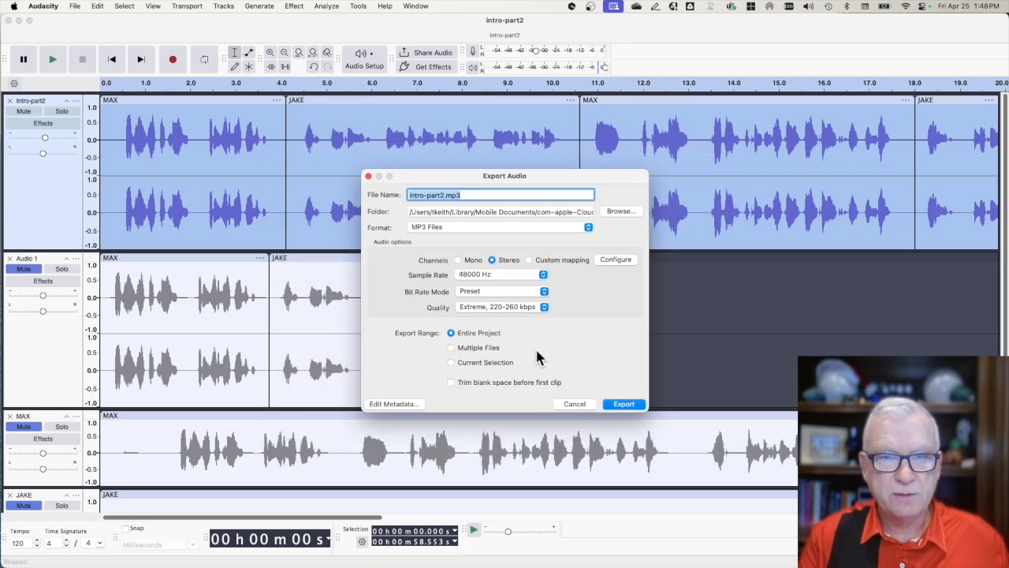
pyautogui.click(506, 365)
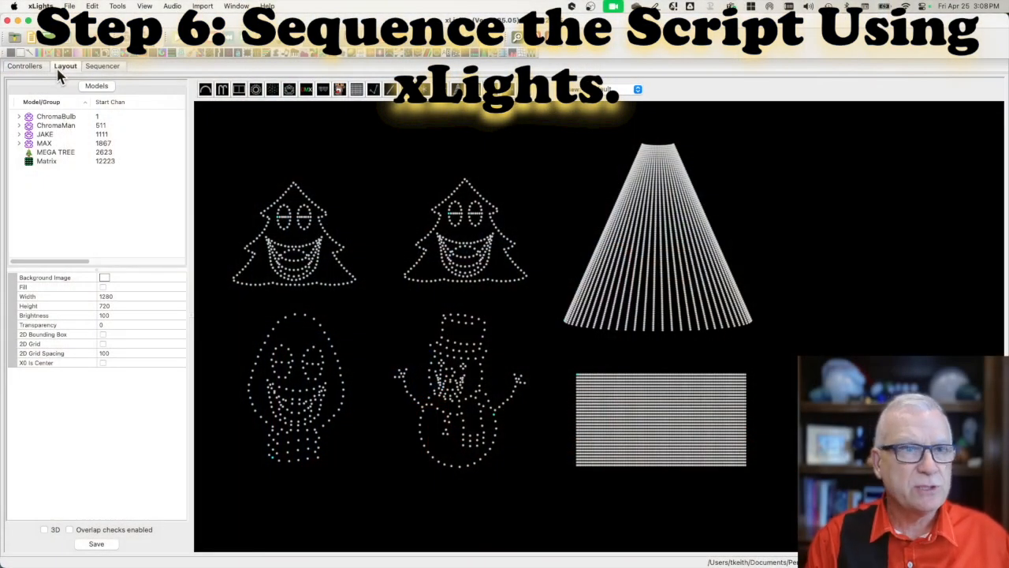
# Switch to xLights and create a 40fps (25ms) musical sequence from intro-part2.mp3 in CharacterVoices, using Quick Start with the All Models view.
pyautogui.click(103, 66)
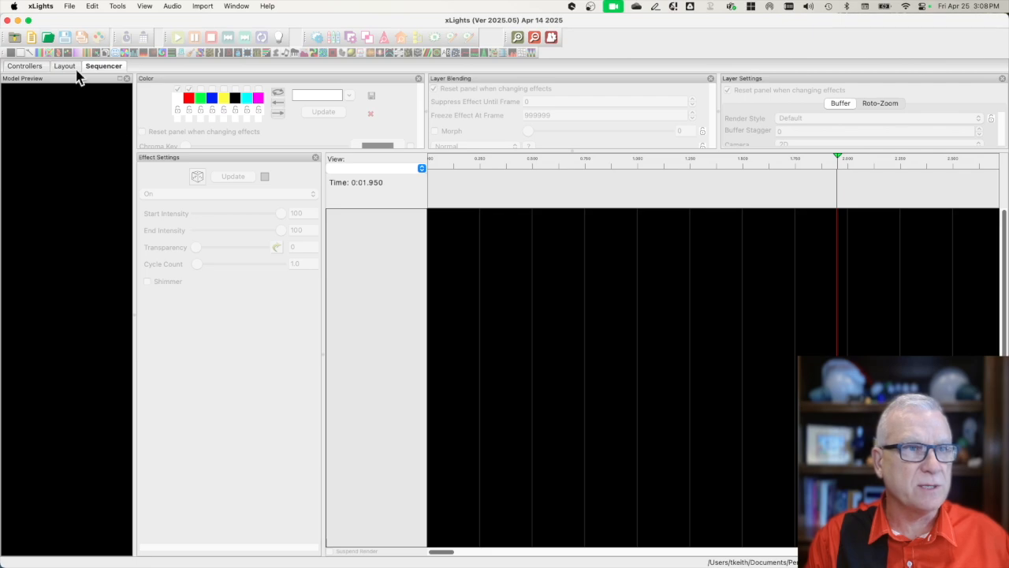
pyautogui.click(33, 38)
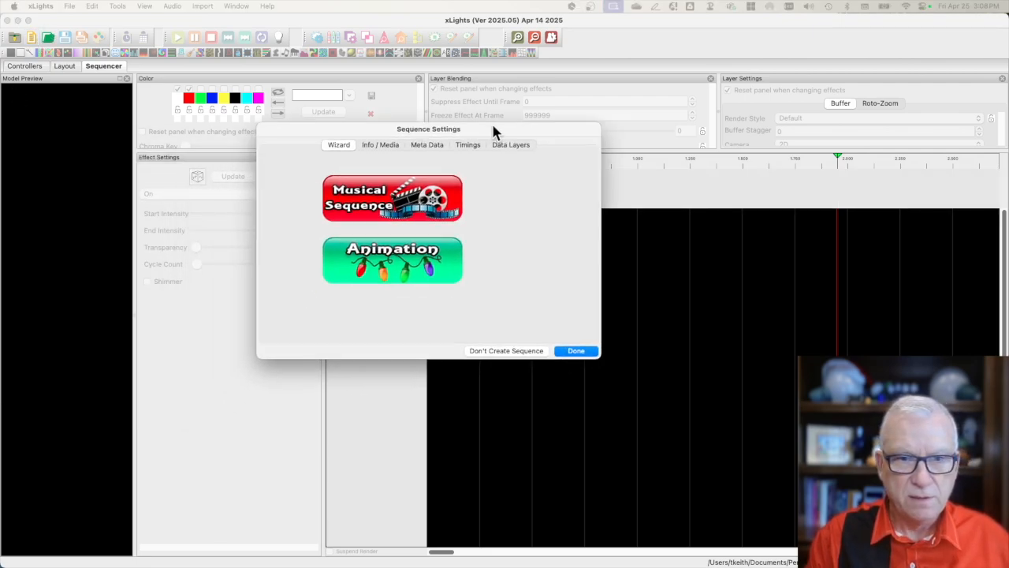
pyautogui.click(392, 175)
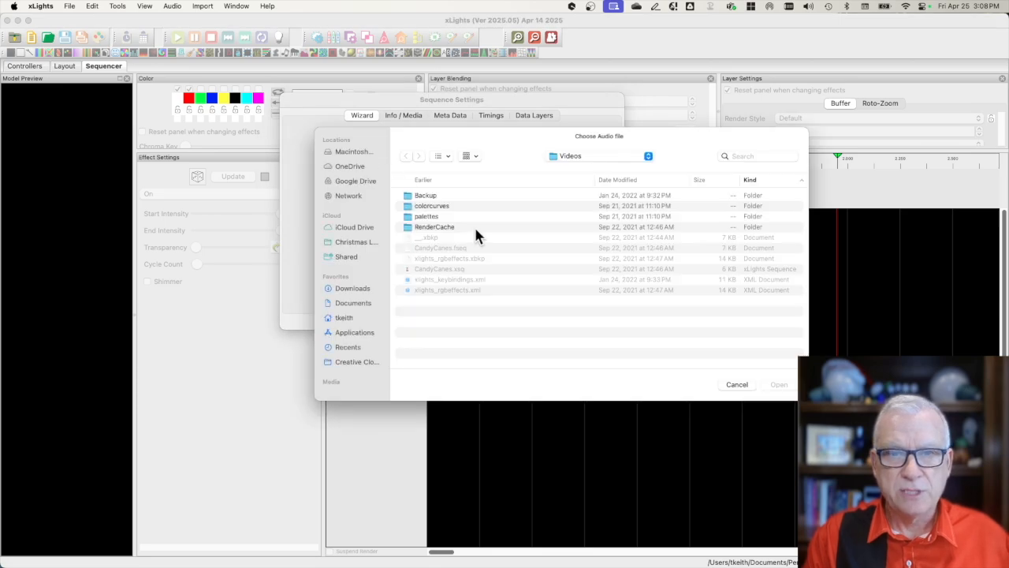
pyautogui.click(589, 155)
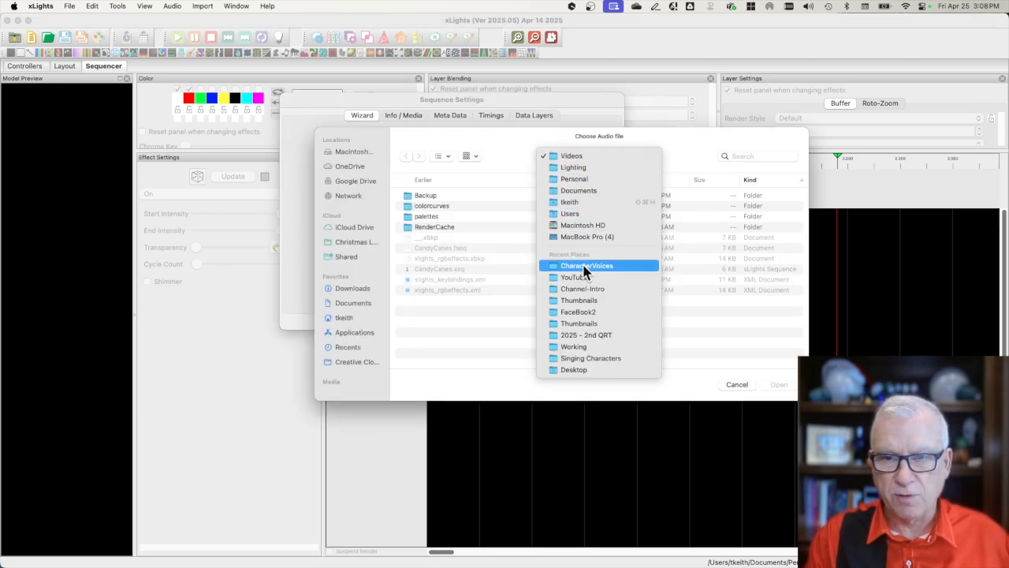
pyautogui.click(552, 267)
pyautogui.scroll(-5, 498, 332)
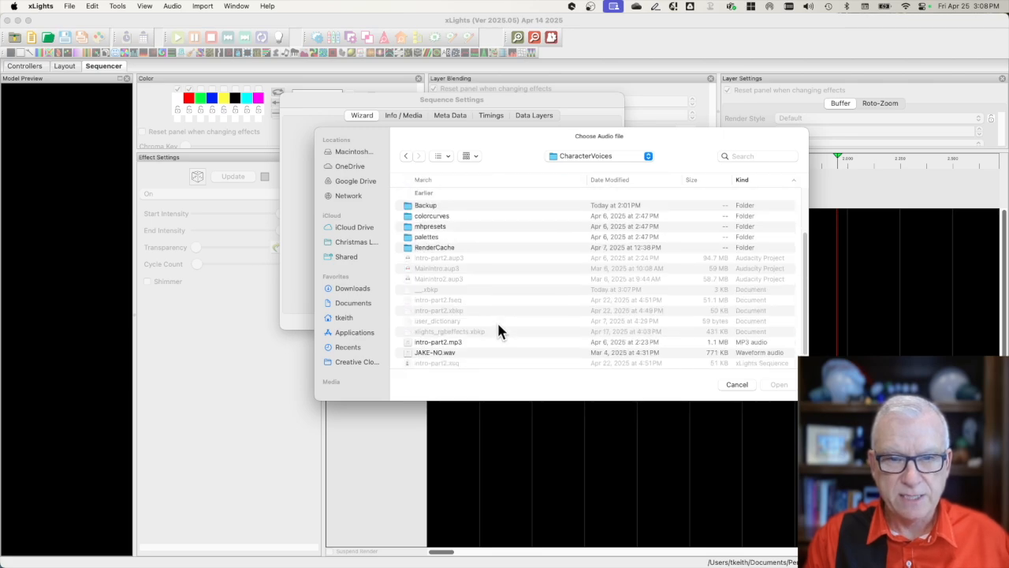
pyautogui.click(450, 332)
pyautogui.doubleClick(450, 334)
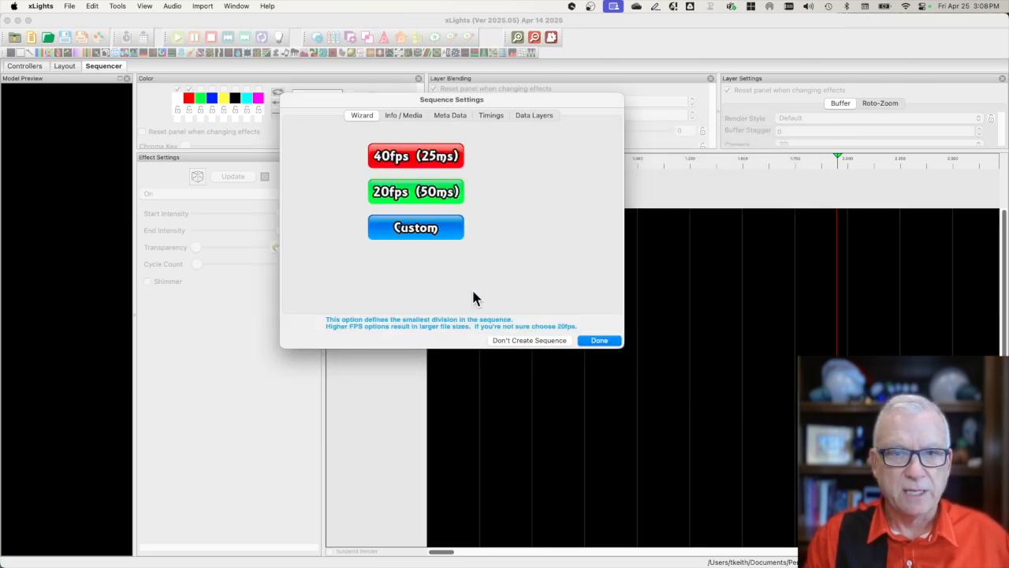
pyautogui.click(448, 160)
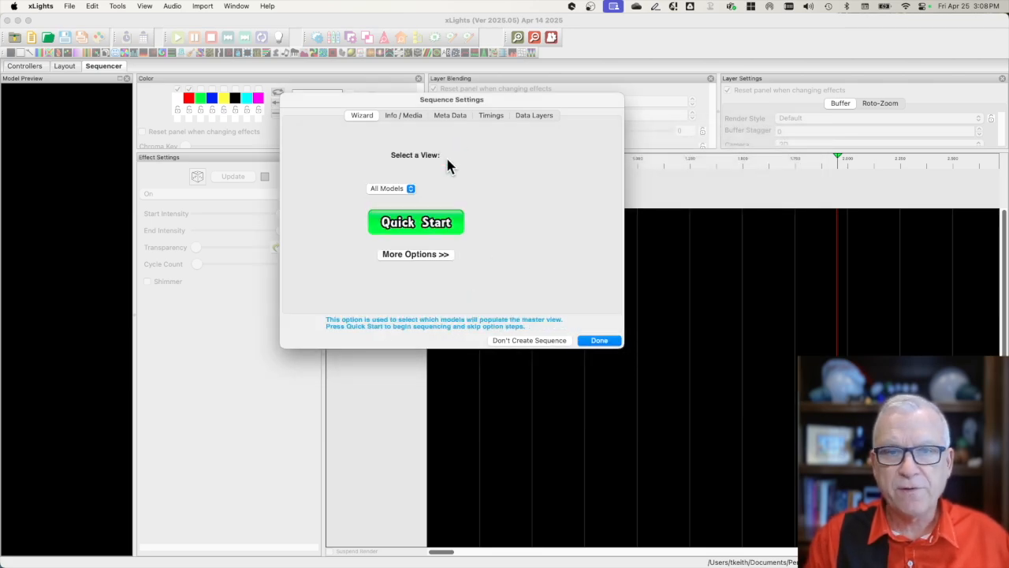
pyautogui.click(436, 225)
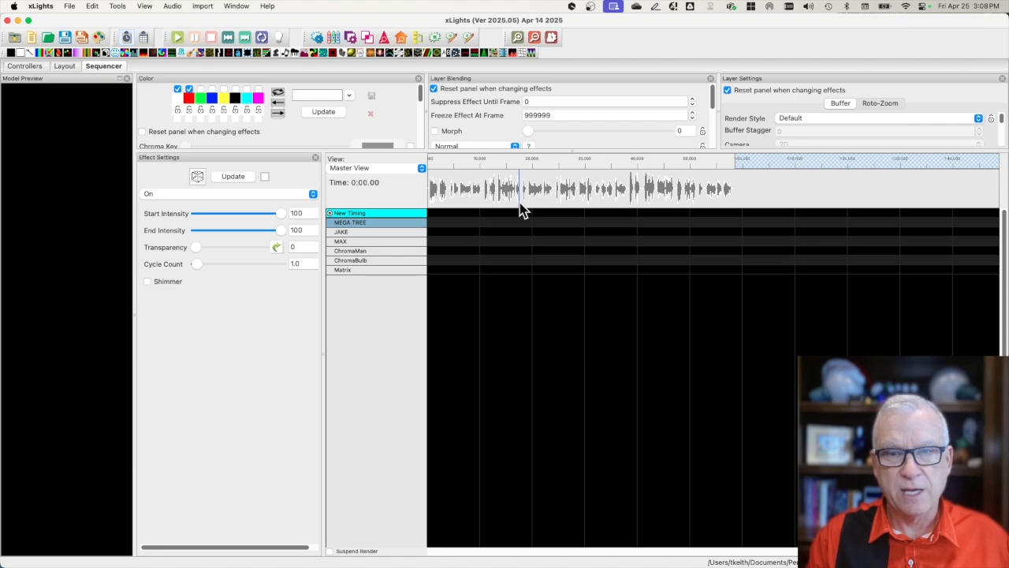
# Add an empty timing track named Max to the sequence.
pyautogui.rightClick(411, 214)
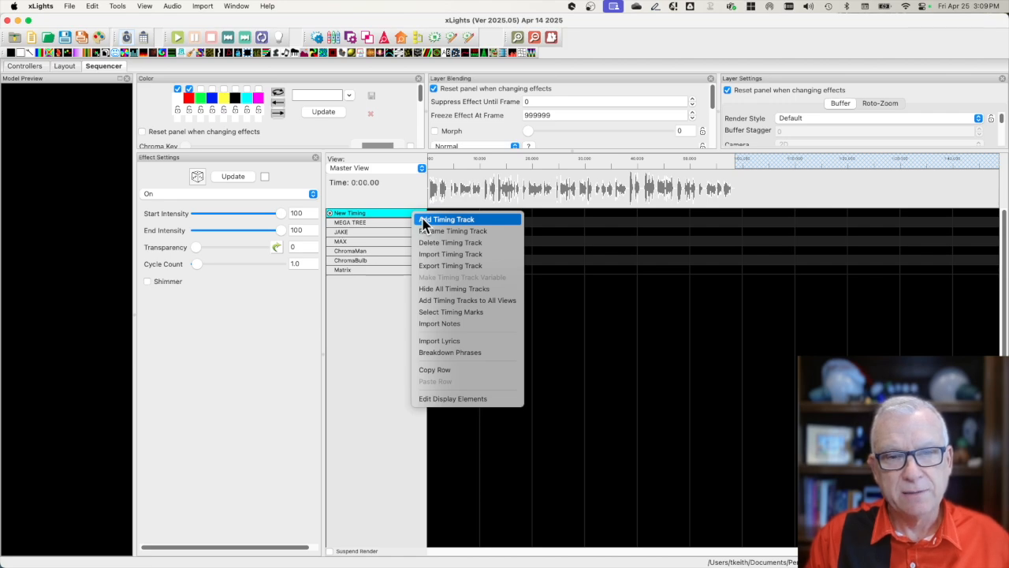
pyautogui.click(425, 220)
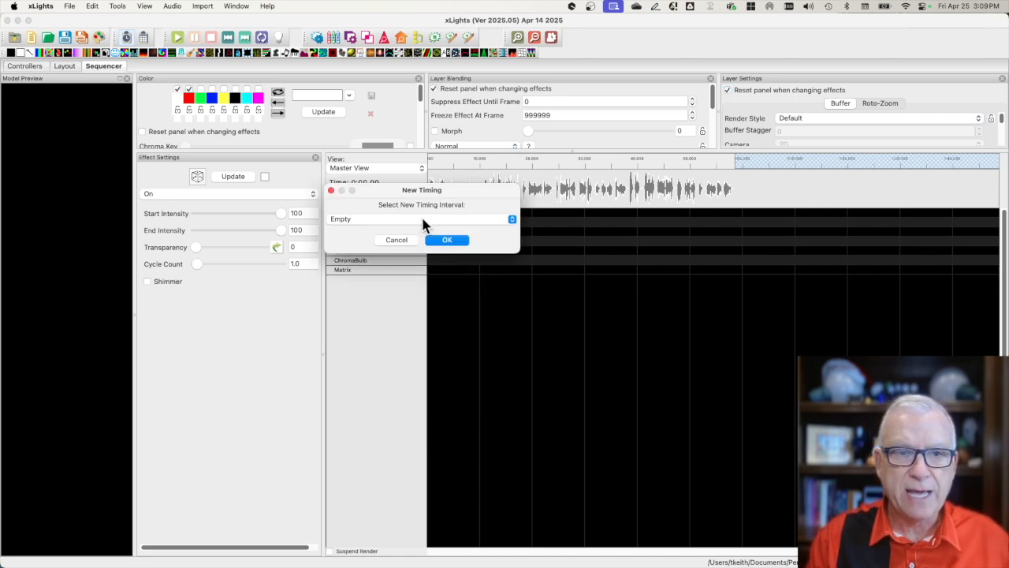
pyautogui.press('Return')
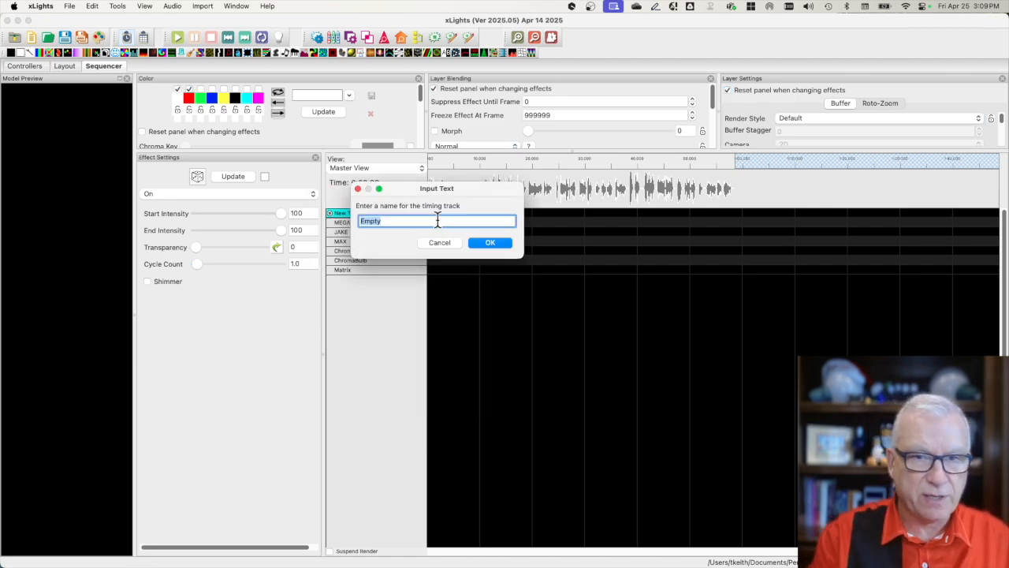
pyautogui.write('Ma')
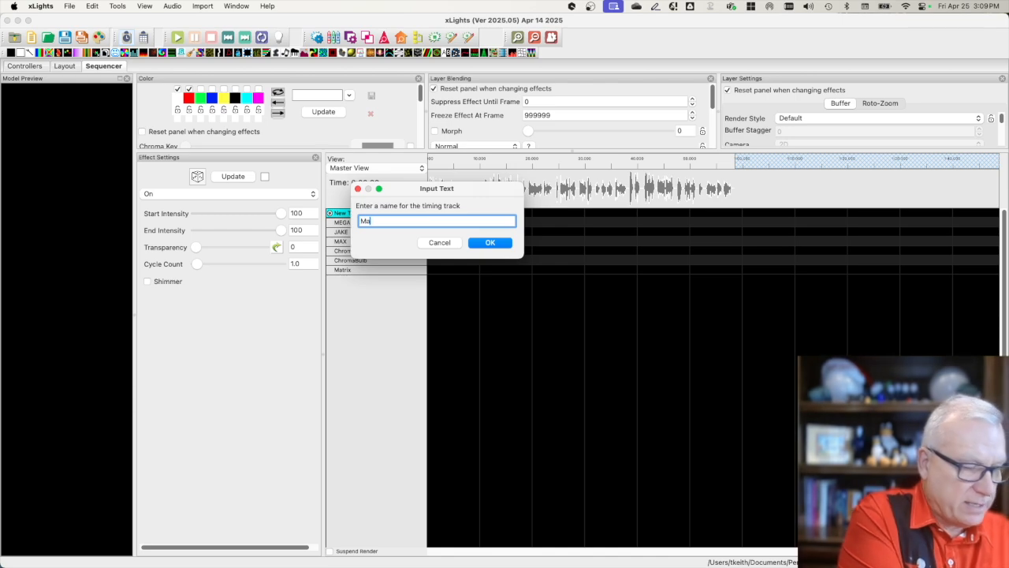
pyautogui.write('x')
pyautogui.press('Return')
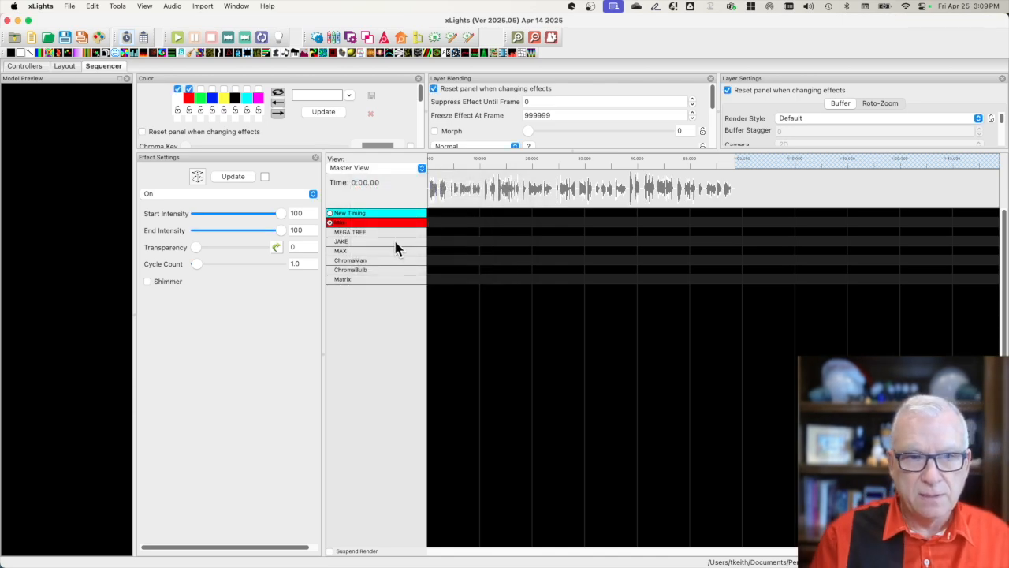
# Add another empty timing track and name it Jake.
pyautogui.rightClick(410, 210)
pyautogui.click(424, 220)
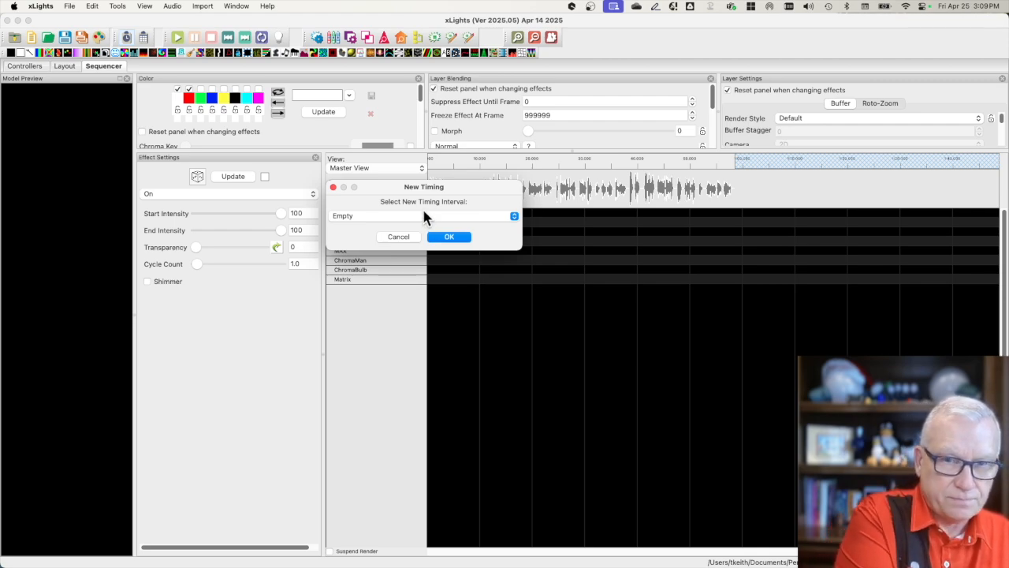
pyautogui.click(443, 239)
pyautogui.press('BackSpace')
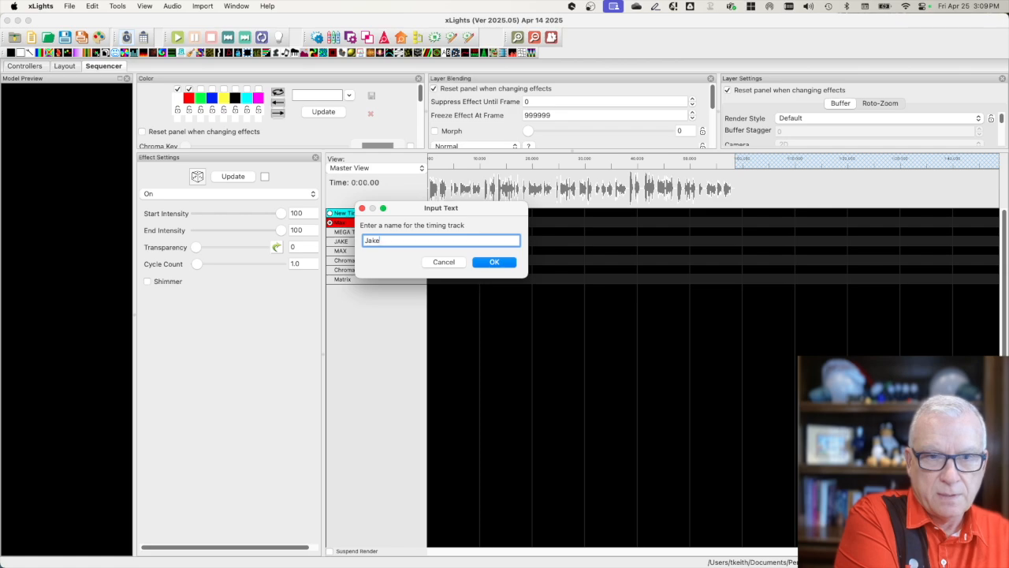
pyautogui.press('Return')
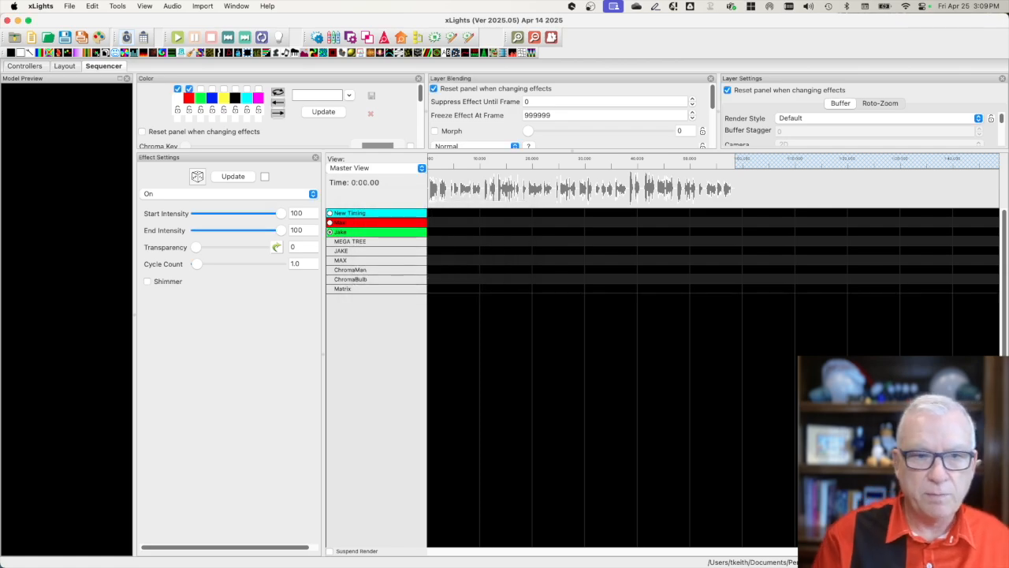
# Add a third empty timing track for the mega tree, named Mega.
pyautogui.rightClick(390, 213)
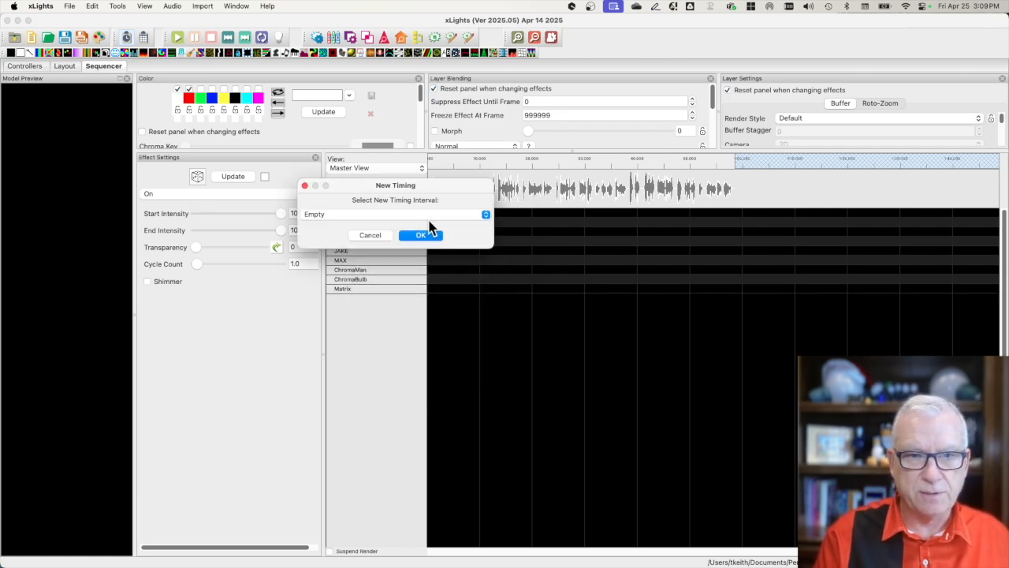
pyautogui.click(427, 230)
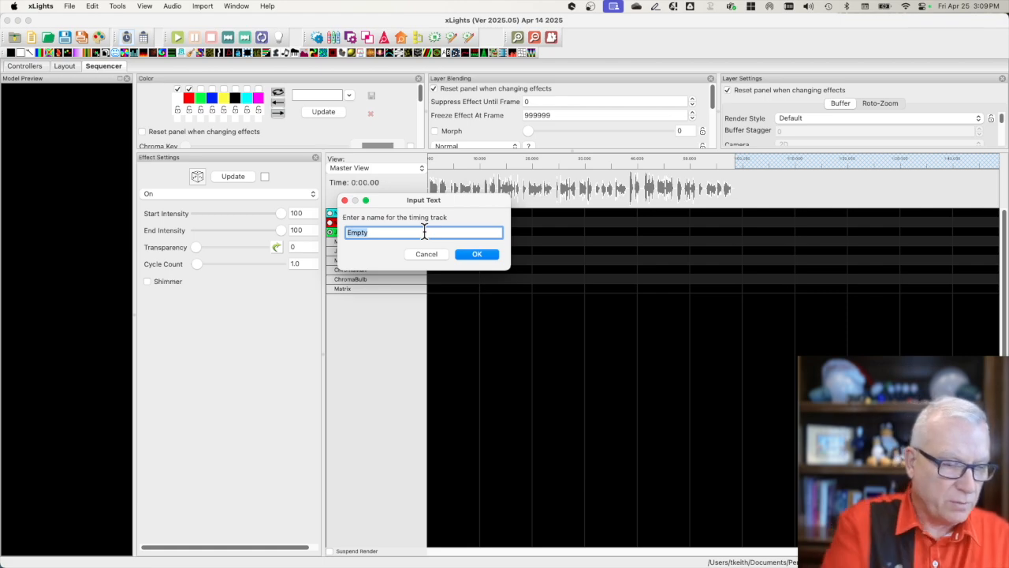
pyautogui.press('BackSpace')
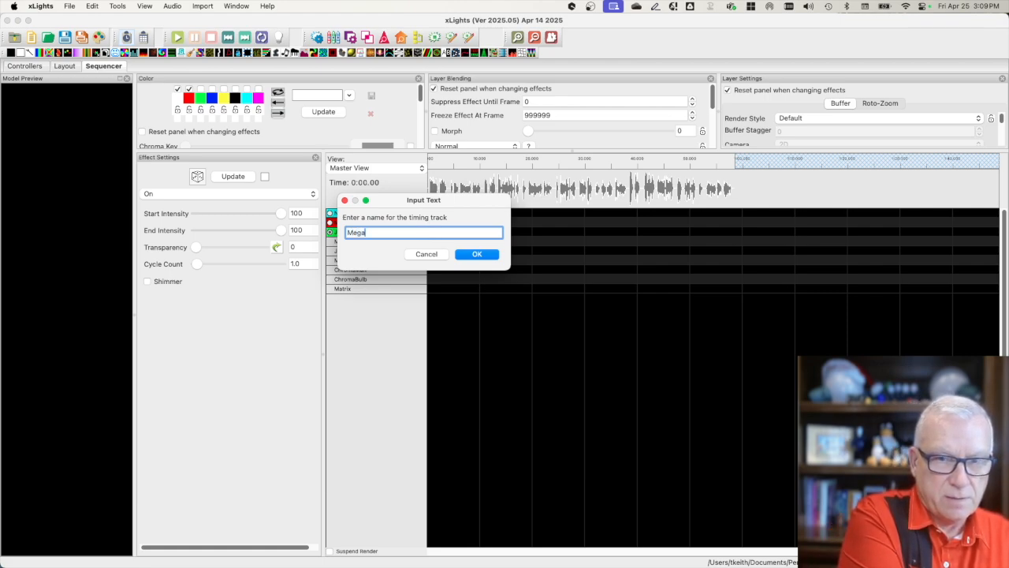
pyautogui.click(485, 256)
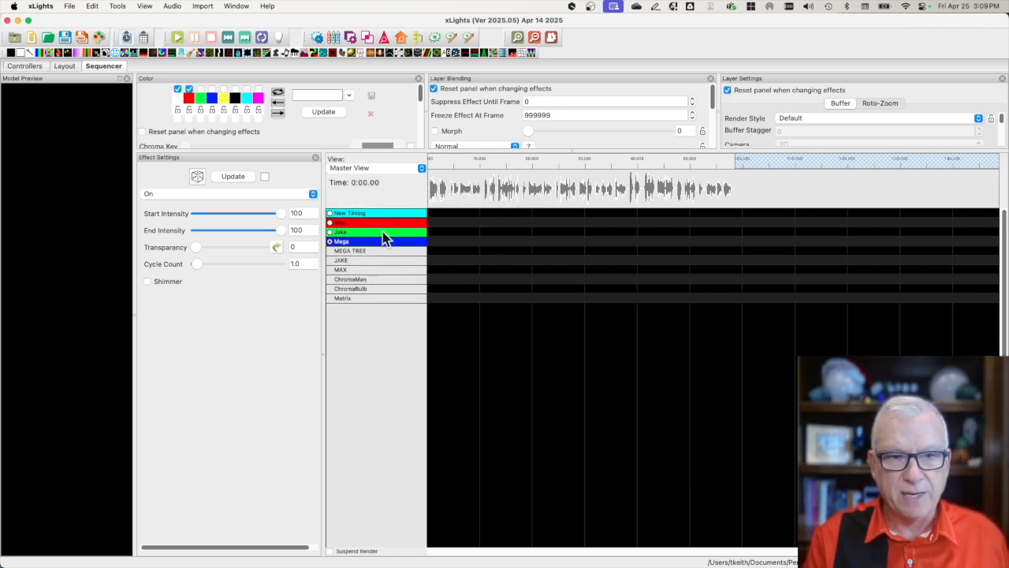
# Zoom in on the beginning of the waveform and listen to the first phrase from about 0.5 s.
pyautogui.click(454, 190)
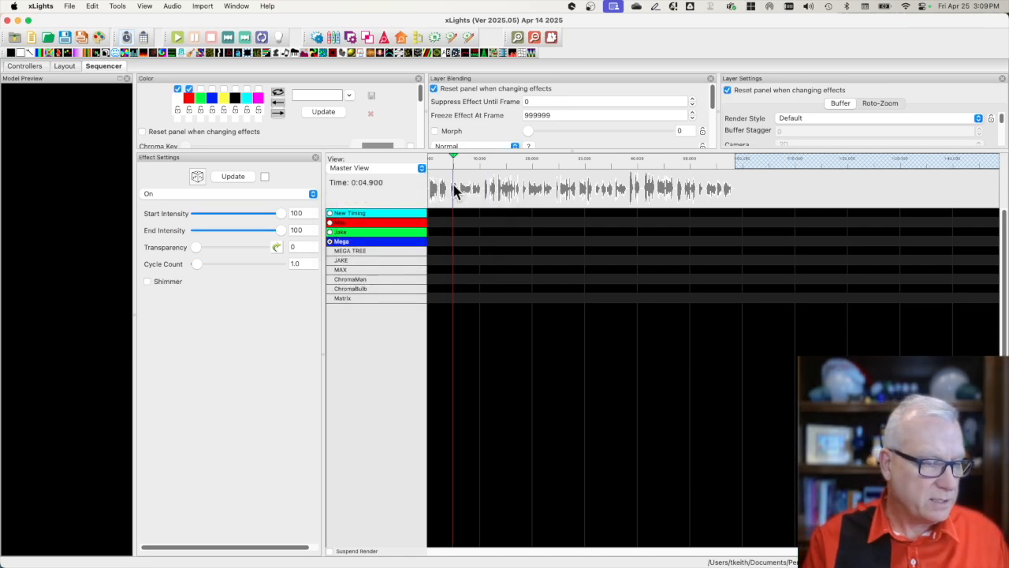
pyautogui.scroll(5, 454, 190)
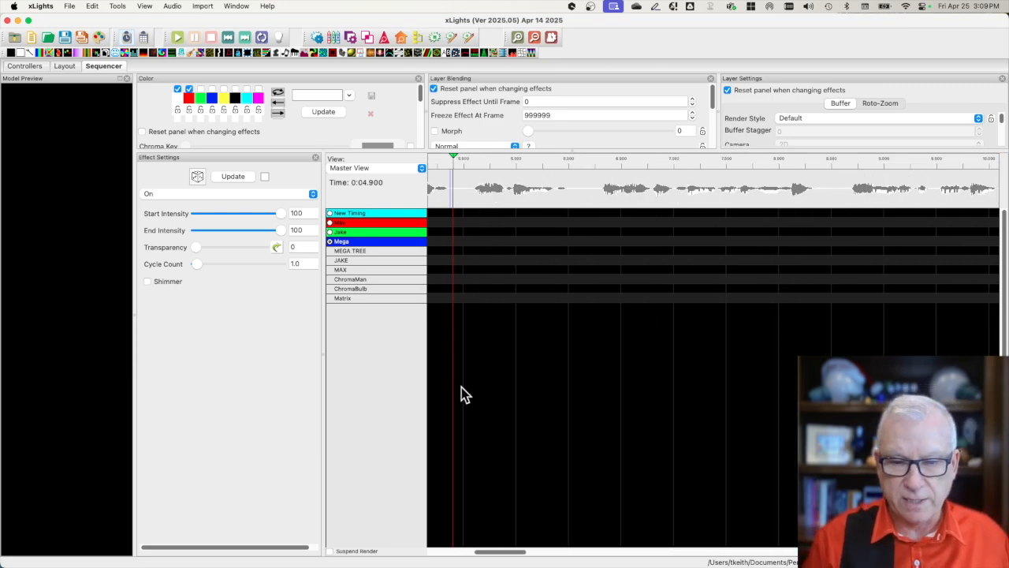
pyautogui.moveTo(493, 557); pyautogui.dragTo(439, 547)
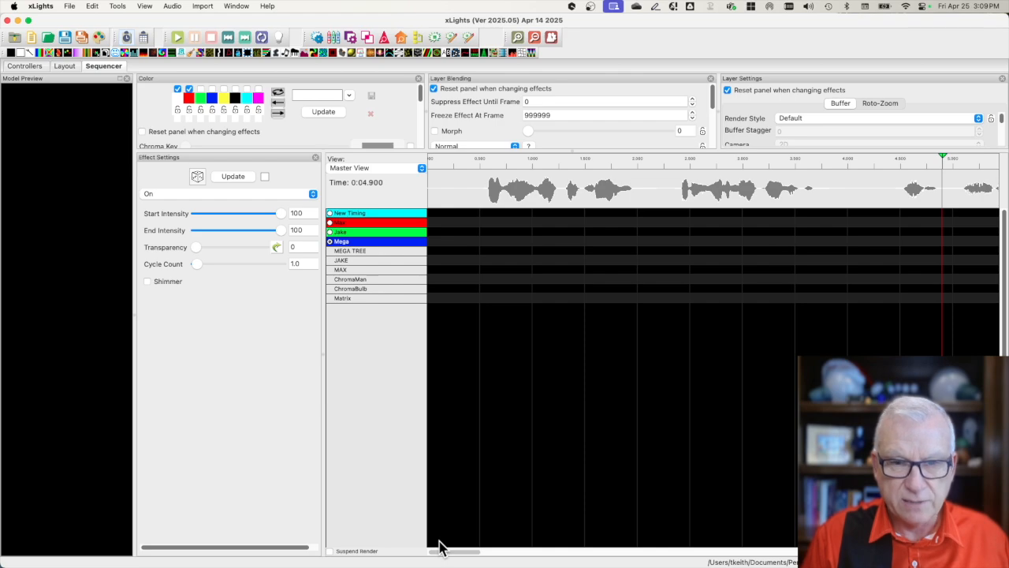
pyautogui.click(483, 189)
pyautogui.press('+')
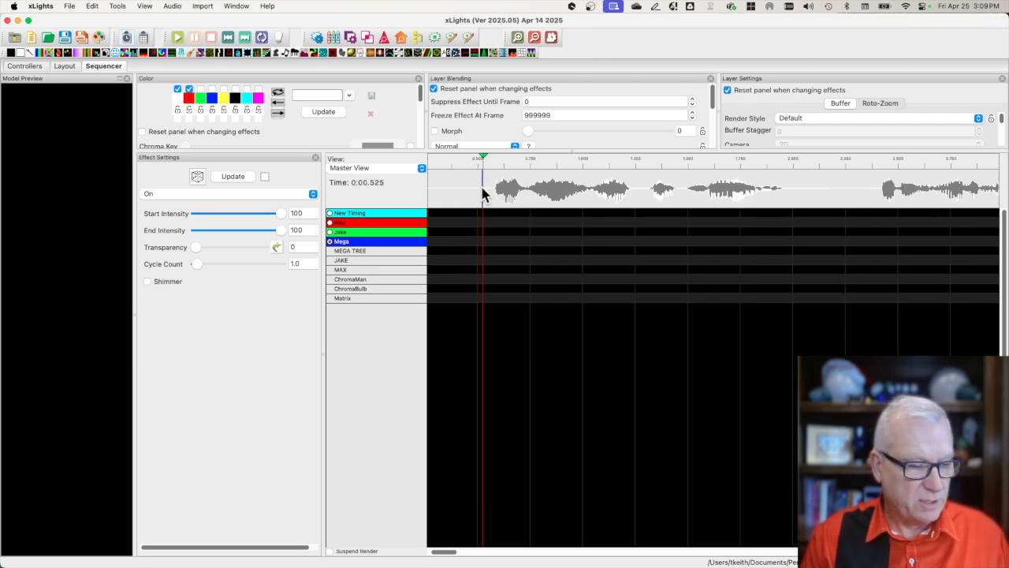
pyautogui.press('space')
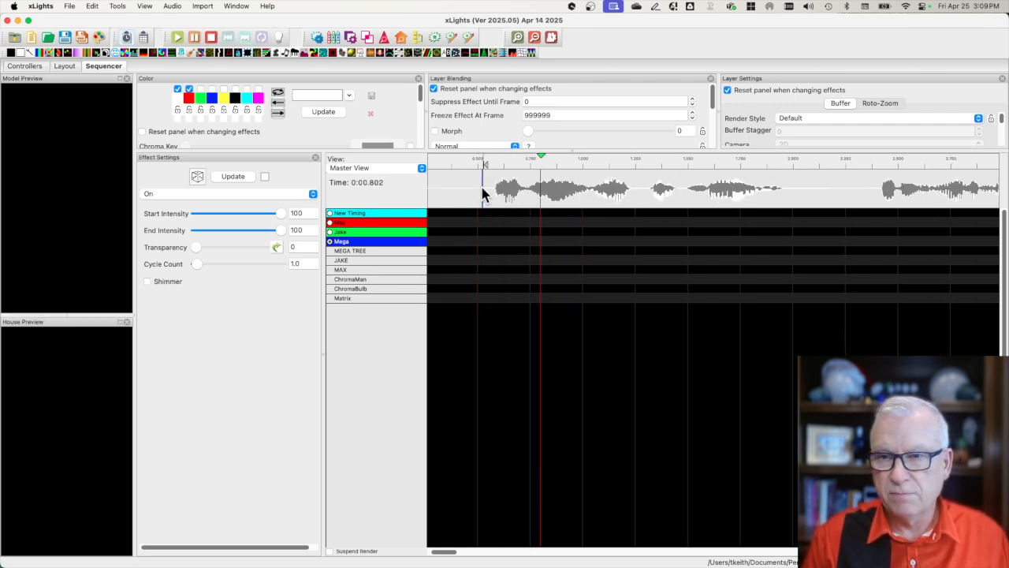
pyautogui.press('space')
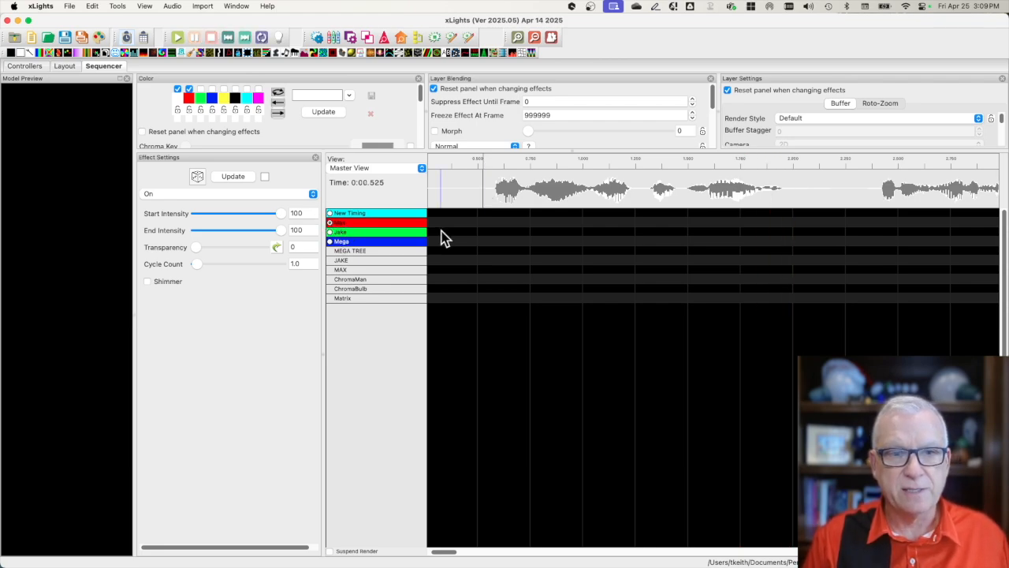
# Mark the first spoken phrase on the Max timing track from 0.575 s to 1.950 s.
pyautogui.click(494, 200)
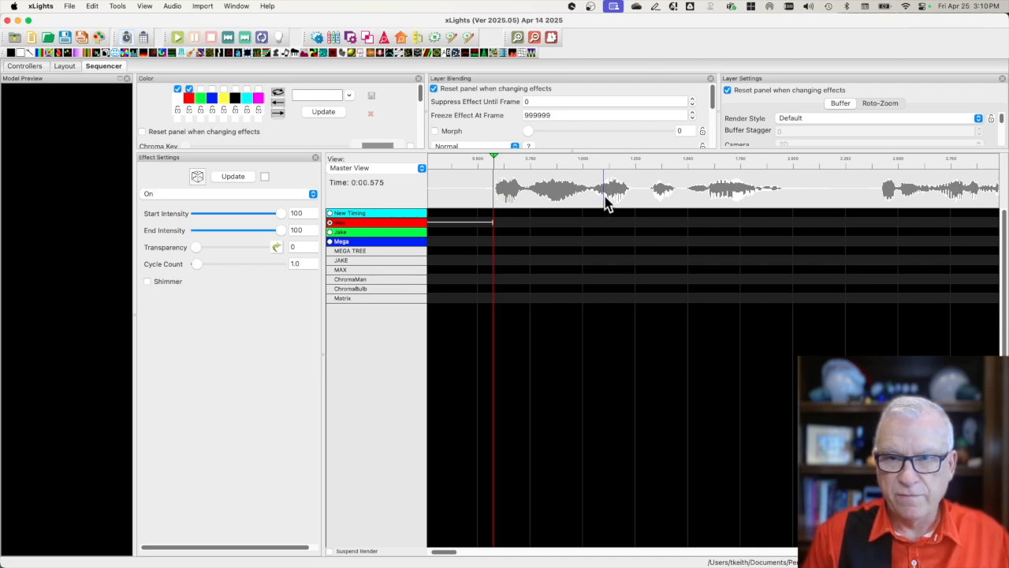
pyautogui.click(782, 193)
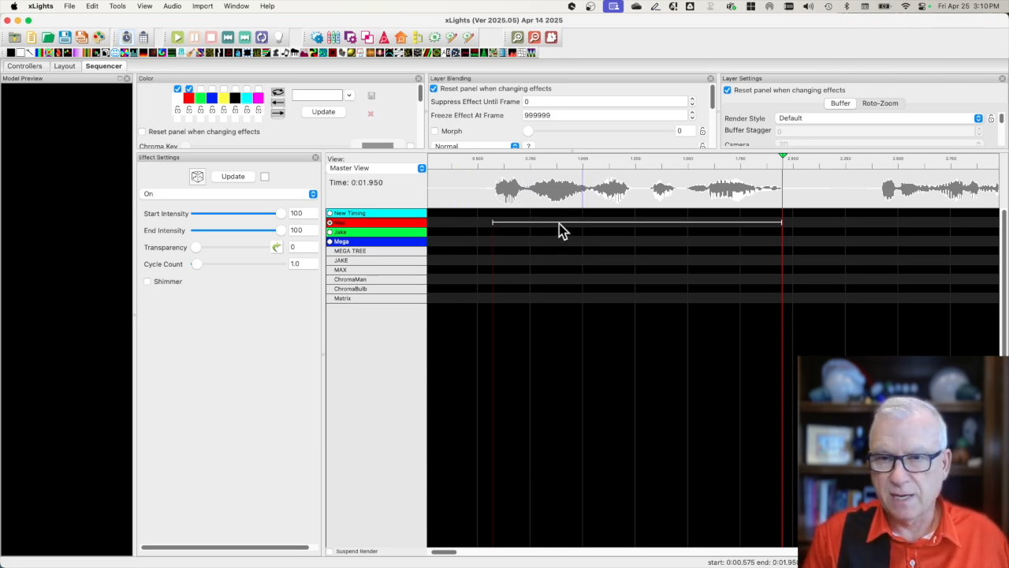
# Label the marked phrase on the Max timing track "I really like that song" and break it down into words.
pyautogui.doubleClick(615, 223)
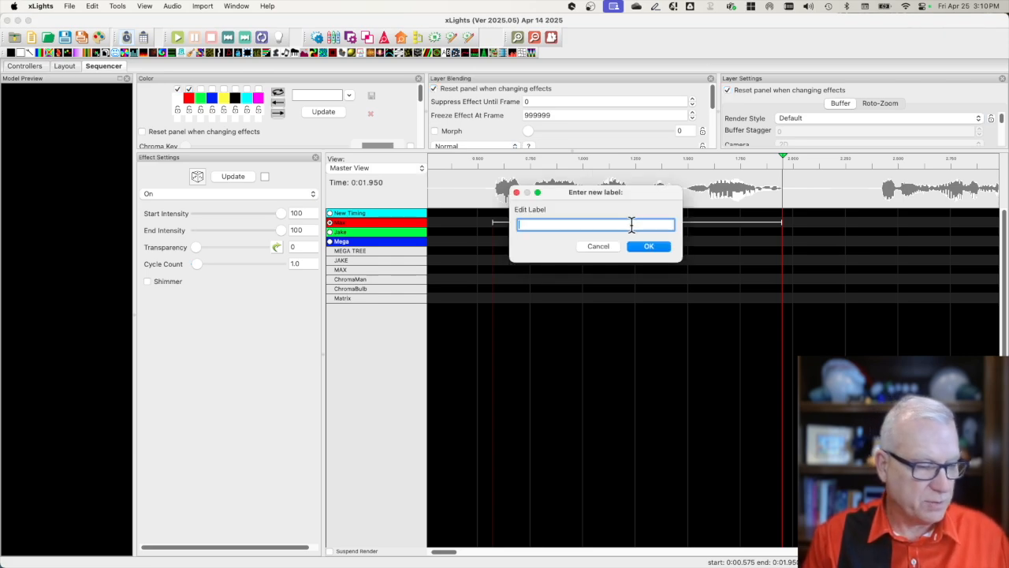
pyautogui.write('I really like that song.')
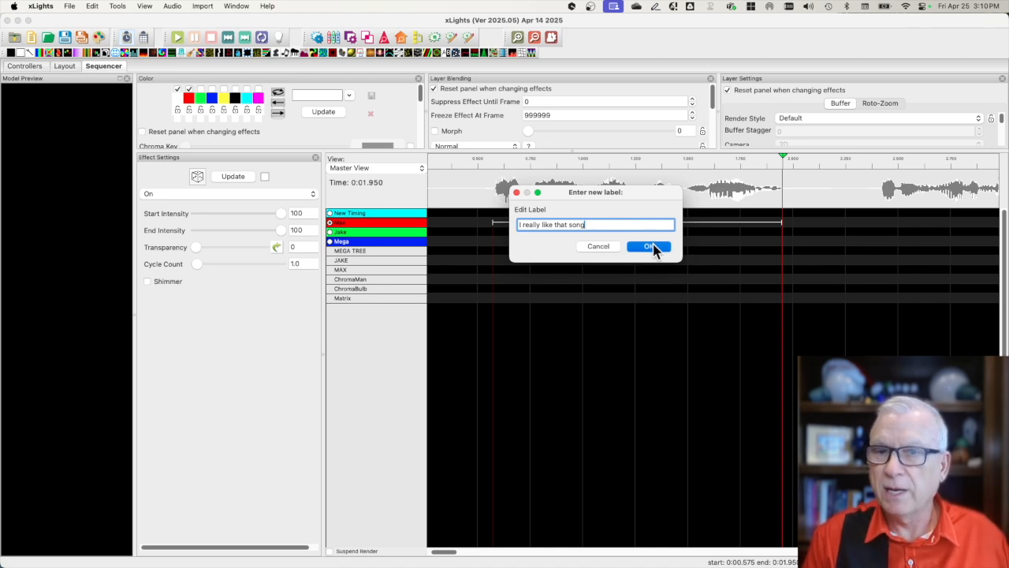
pyautogui.click(654, 247)
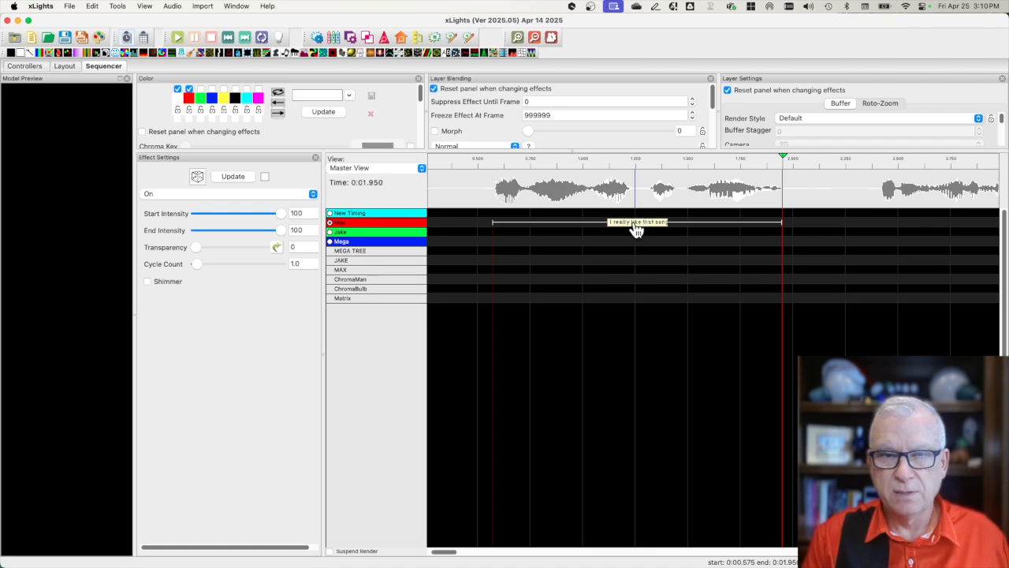
pyautogui.rightClick(636, 227)
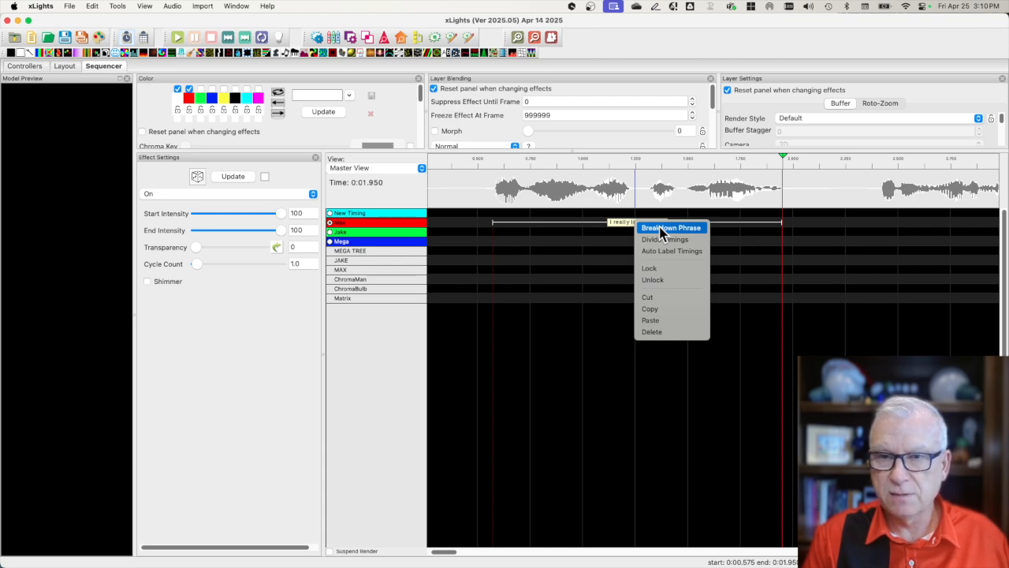
pyautogui.click(661, 228)
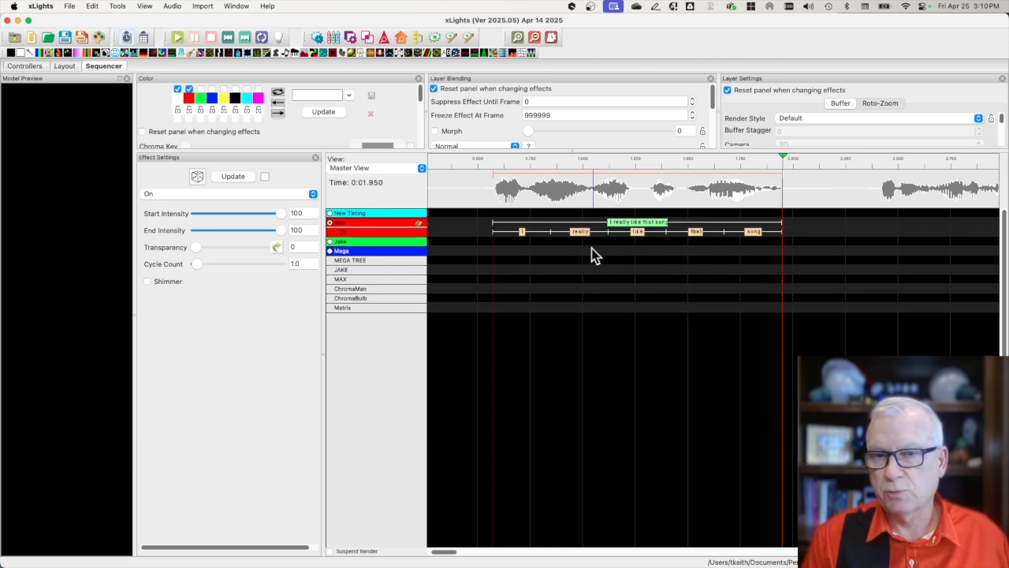
# Play the phrase's audio and align the word timings with the waveform, ending "I" at 0.725 s and starting "that" at 1.325 s.
pyautogui.click(490, 191)
pyautogui.moveTo(490, 192); pyautogui.dragTo(798, 193)
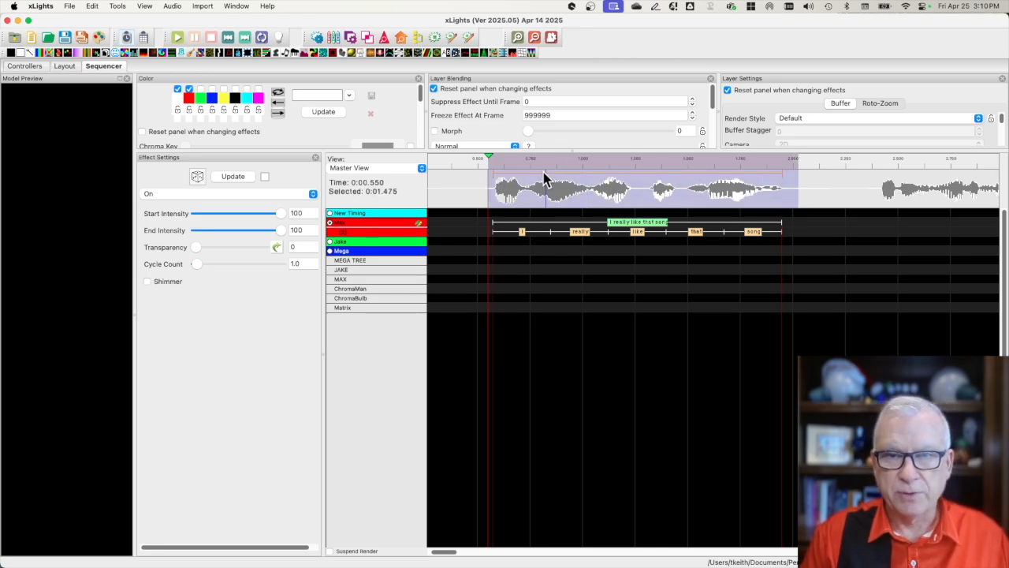
pyautogui.press('space')
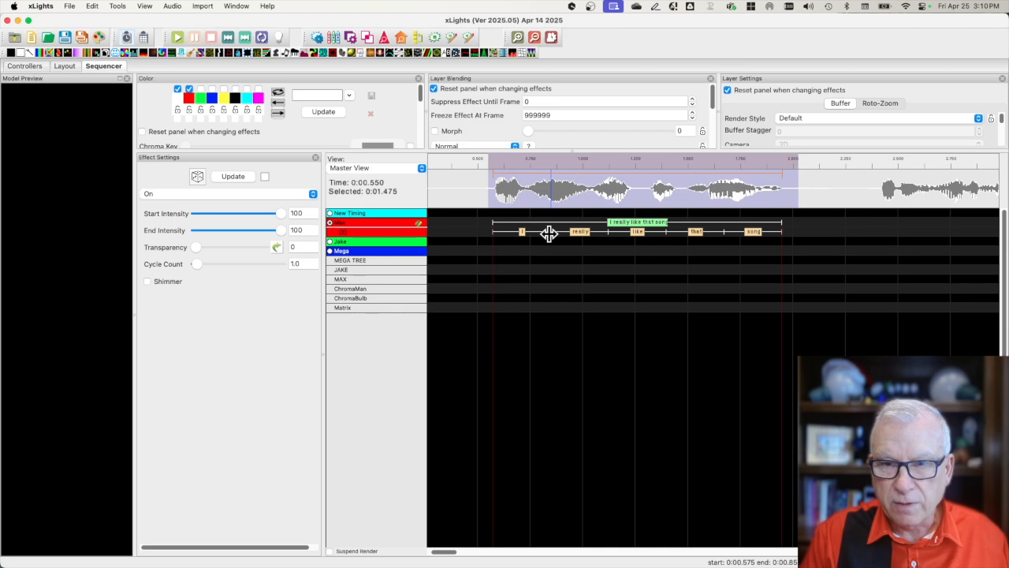
pyautogui.moveTo(549, 232); pyautogui.dragTo(525, 228)
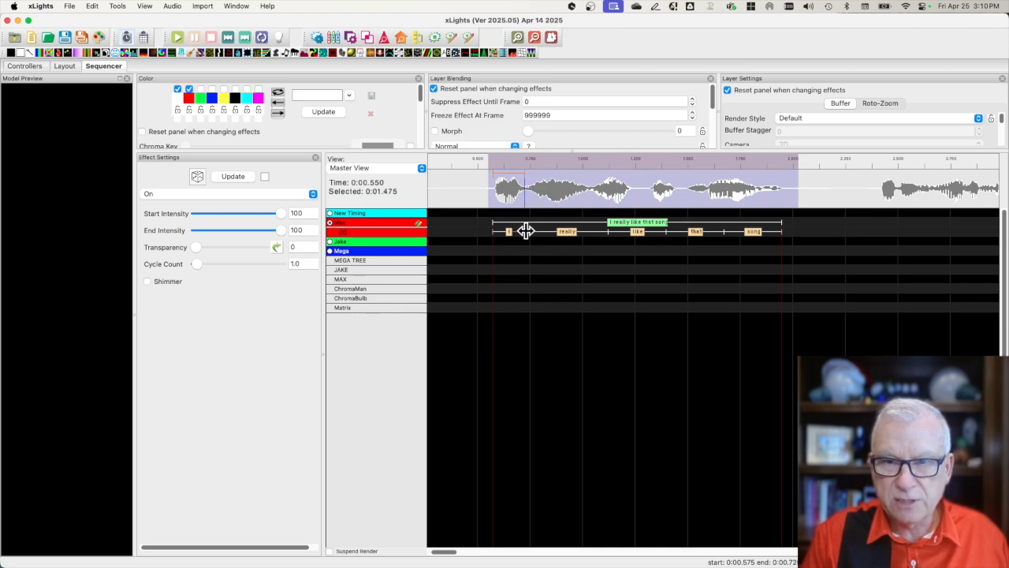
pyautogui.moveTo(608, 234); pyautogui.dragTo(588, 234)
pyautogui.moveTo(667, 232)
pyautogui.mouseDown()
pyautogui.moveTo(631, 232)
pyautogui.moveTo(660, 232)
pyautogui.mouseUp()
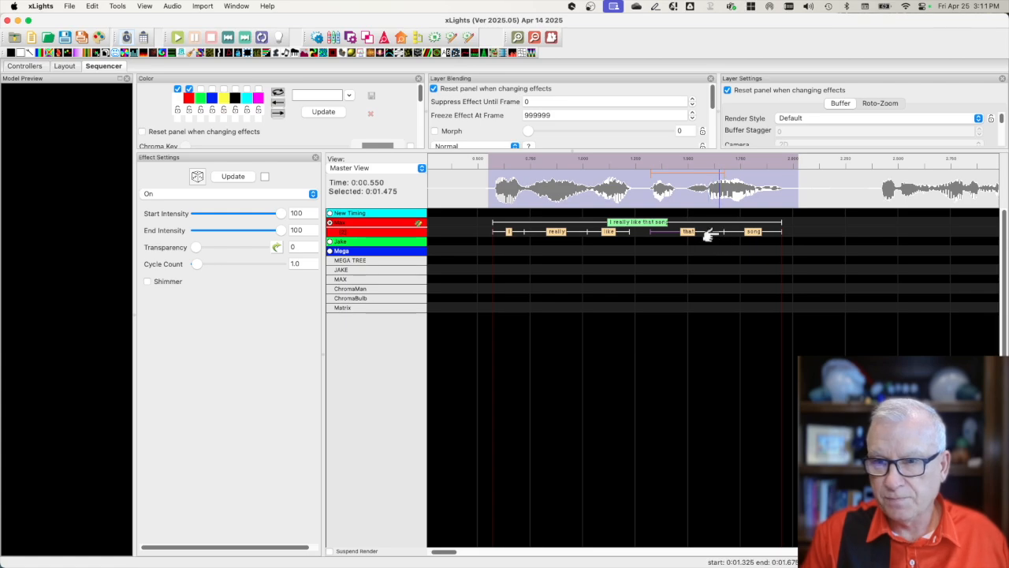
pyautogui.moveTo(722, 232); pyautogui.dragTo(696, 230)
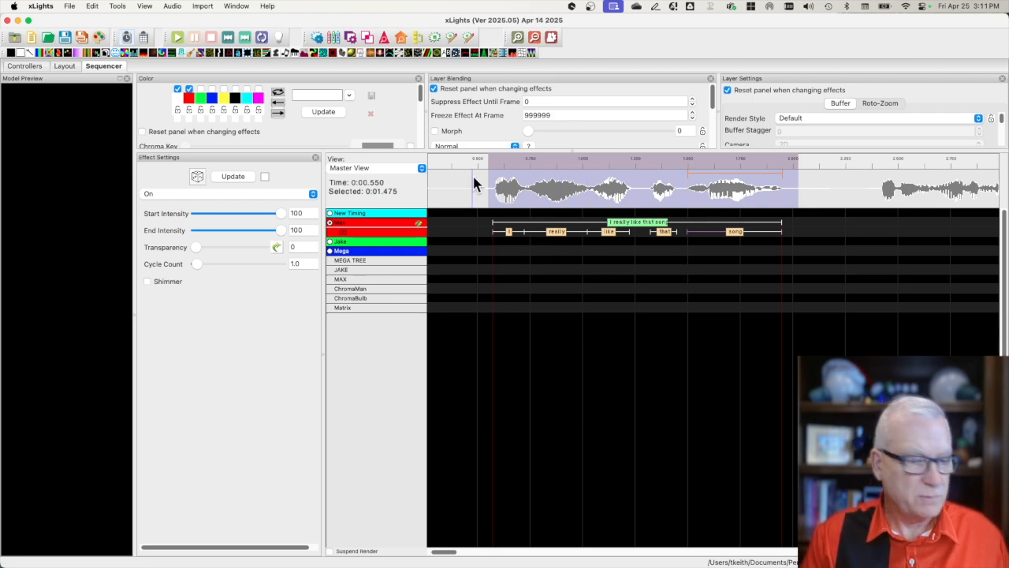
pyautogui.press('space')
pyautogui.press('space')
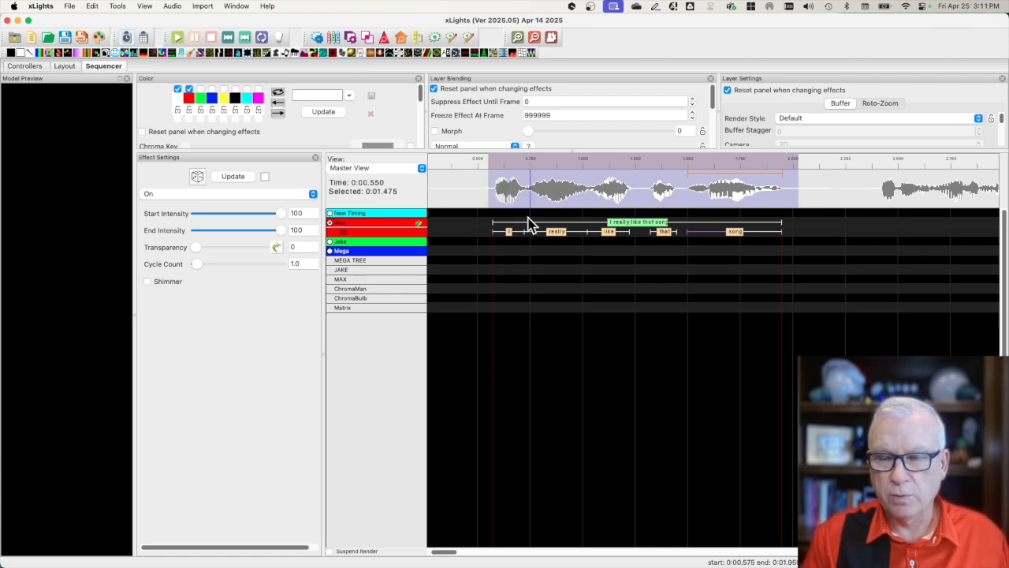
# Break down each of the words I, really, like, that and song on the Max timing track into phonemes.
pyautogui.rightClick(510, 235)
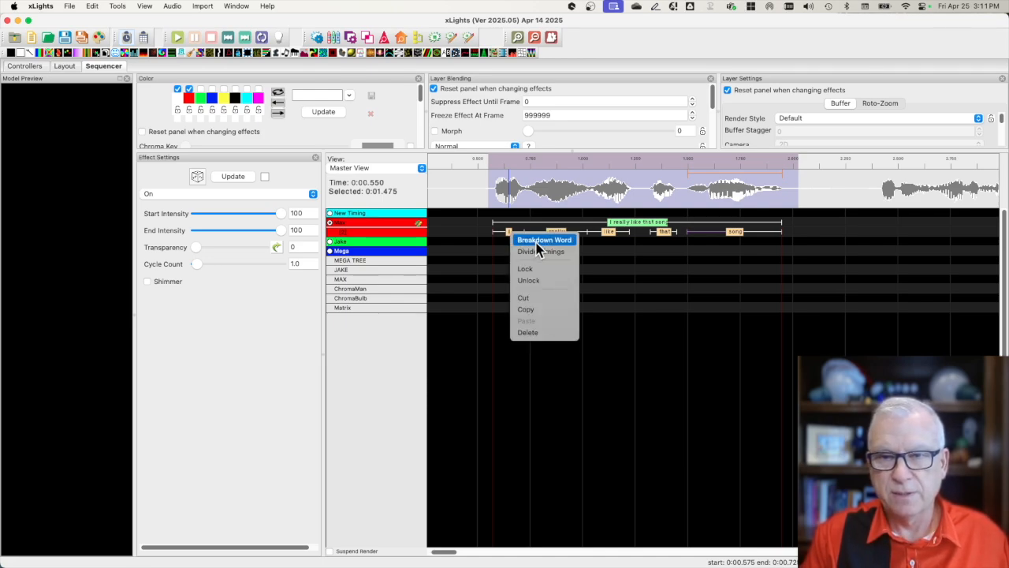
pyautogui.click(537, 242)
pyautogui.rightClick(562, 234)
pyautogui.click(608, 241)
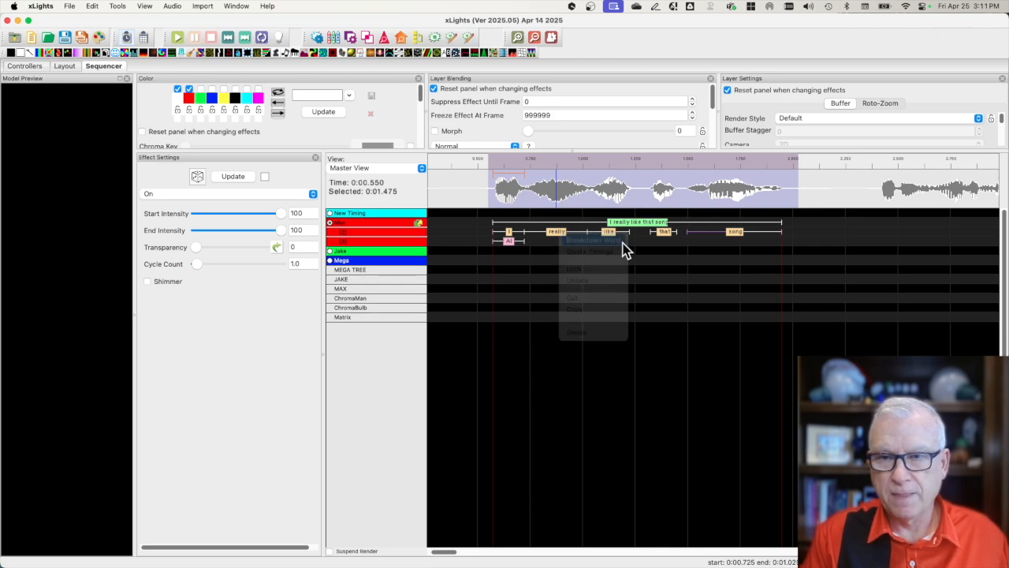
pyautogui.rightClick(612, 232)
pyautogui.click(637, 239)
pyautogui.rightClick(667, 232)
pyautogui.click(678, 240)
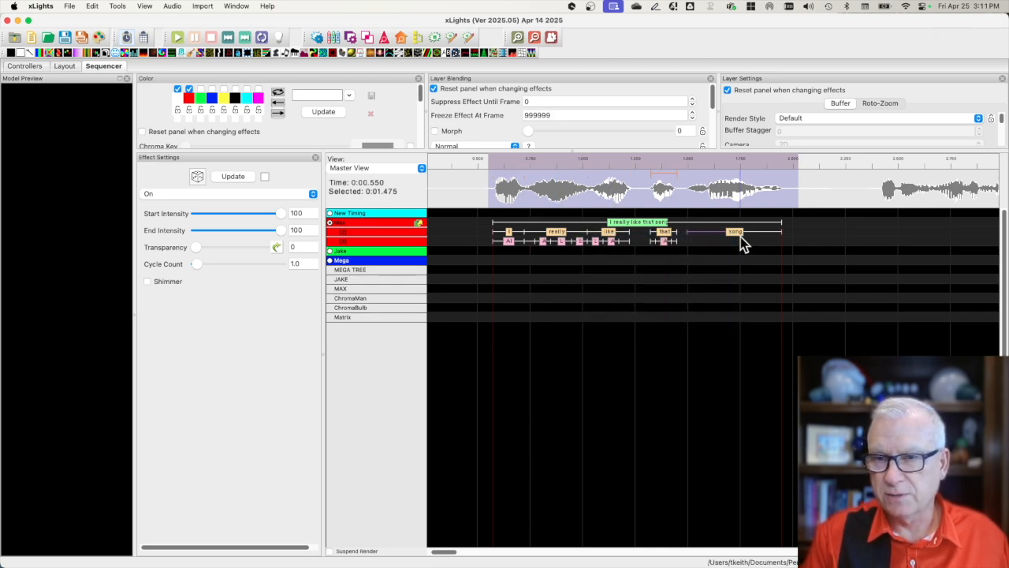
pyautogui.rightClick(742, 236)
pyautogui.click(745, 241)
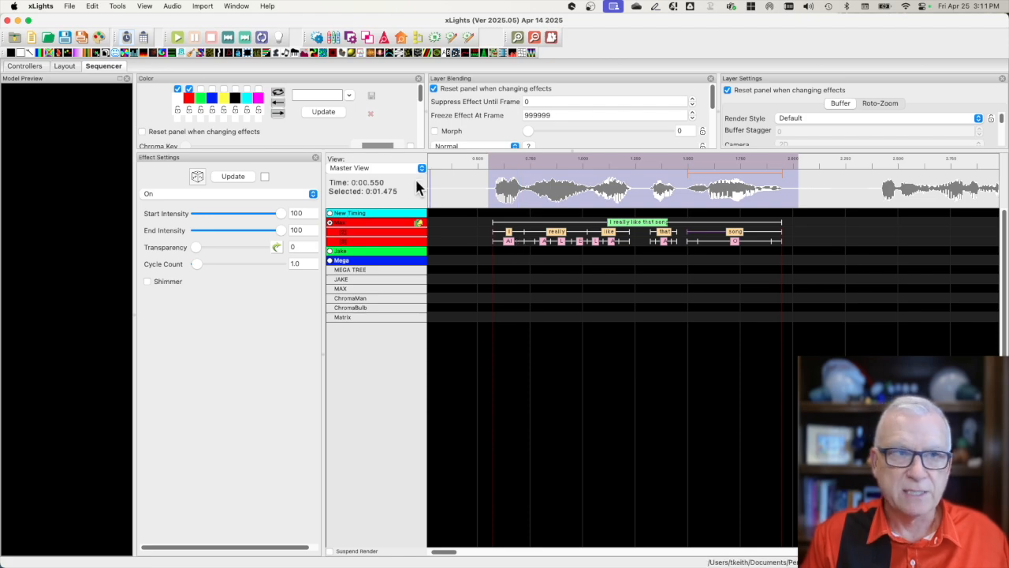
# Add a Faces effect to the MAX model from 0 to 1.950 s, with mouth movements driven by the Max timing track.
pyautogui.click(114, 53)
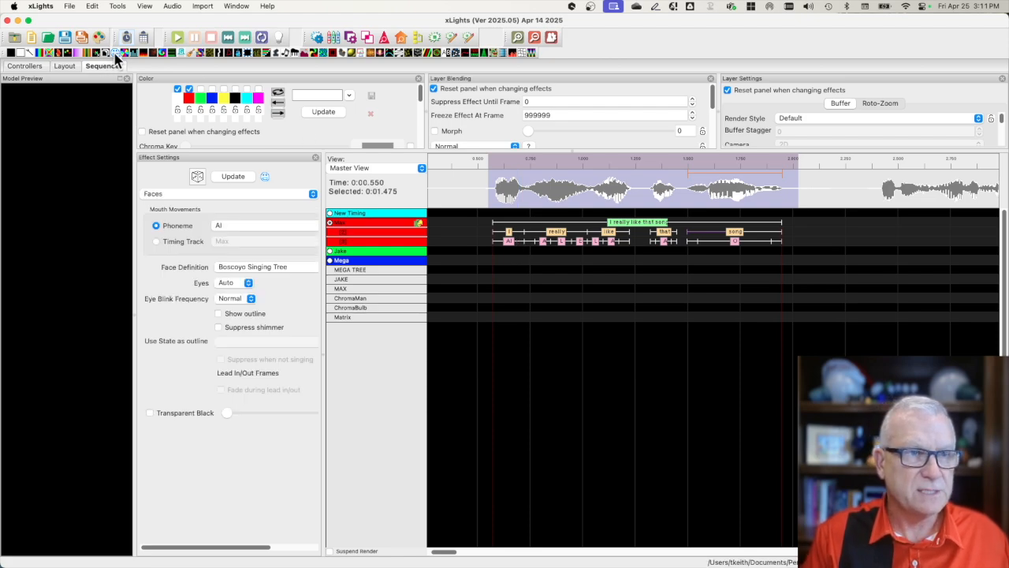
pyautogui.moveTo(117, 61)
pyautogui.mouseDown()
pyautogui.moveTo(421, 270)
pyautogui.moveTo(336, 270)
pyautogui.moveTo(464, 290)
pyautogui.mouseUp()
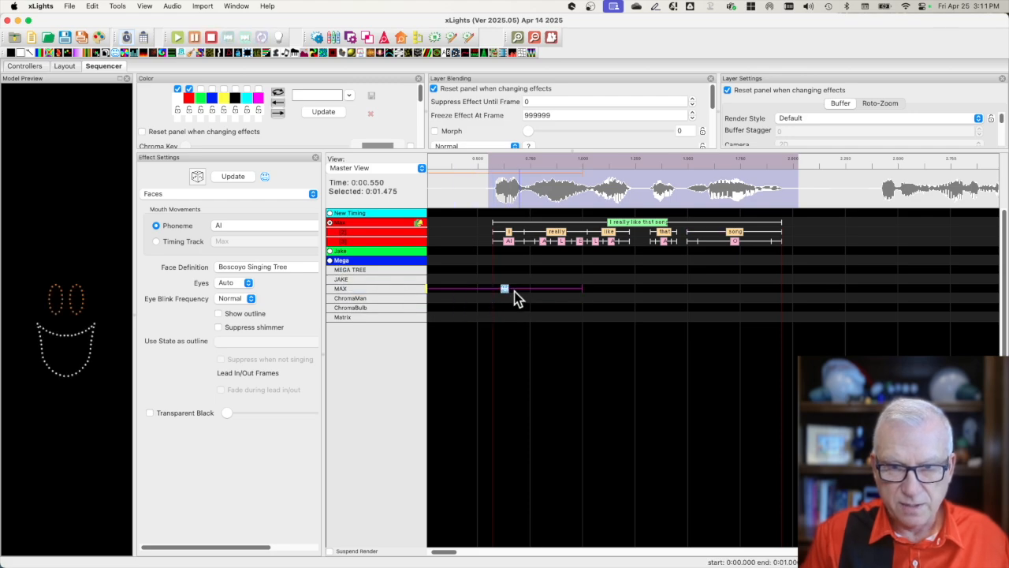
pyautogui.moveTo(581, 289); pyautogui.dragTo(780, 288)
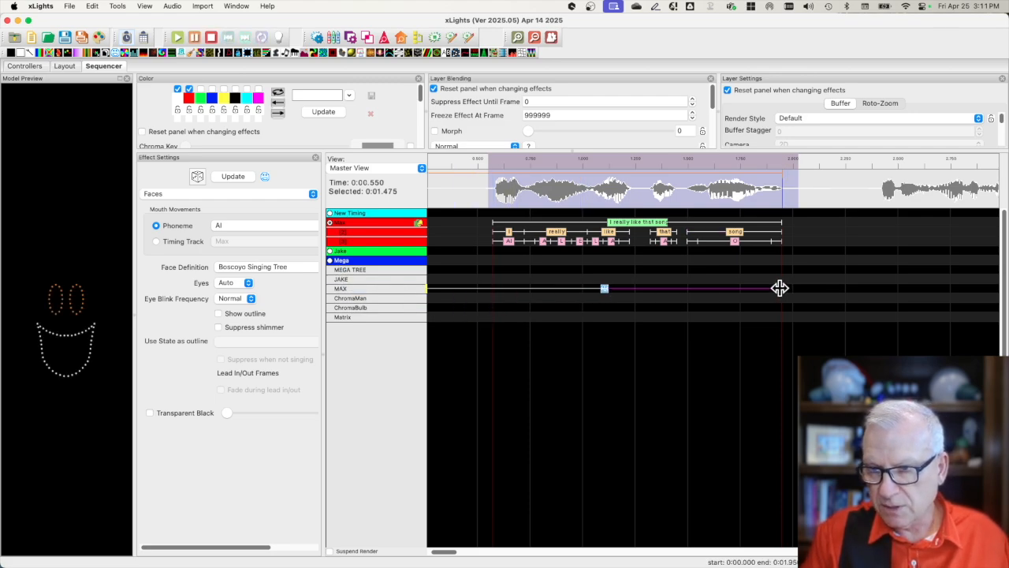
pyautogui.click(605, 289)
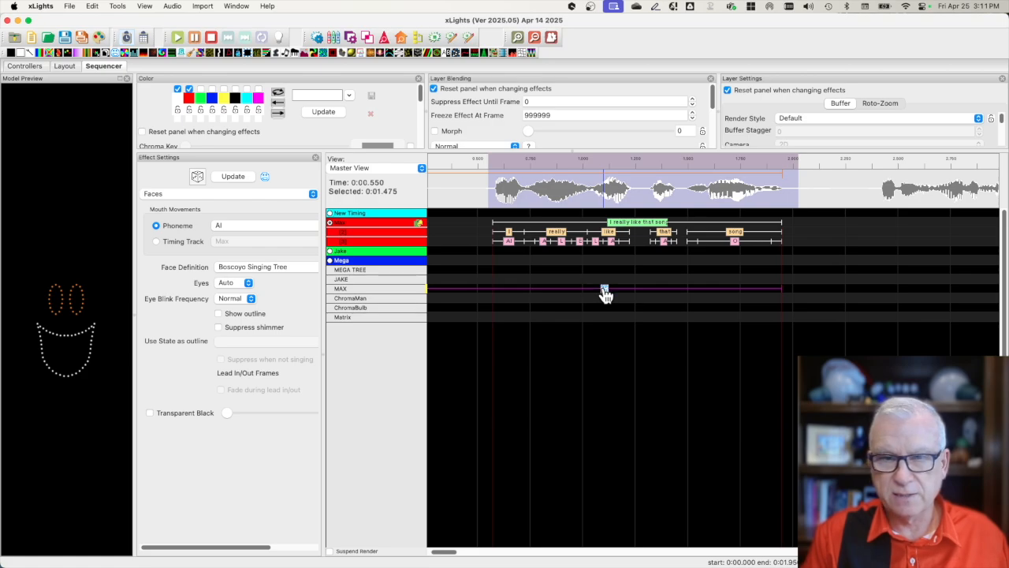
pyautogui.click(155, 241)
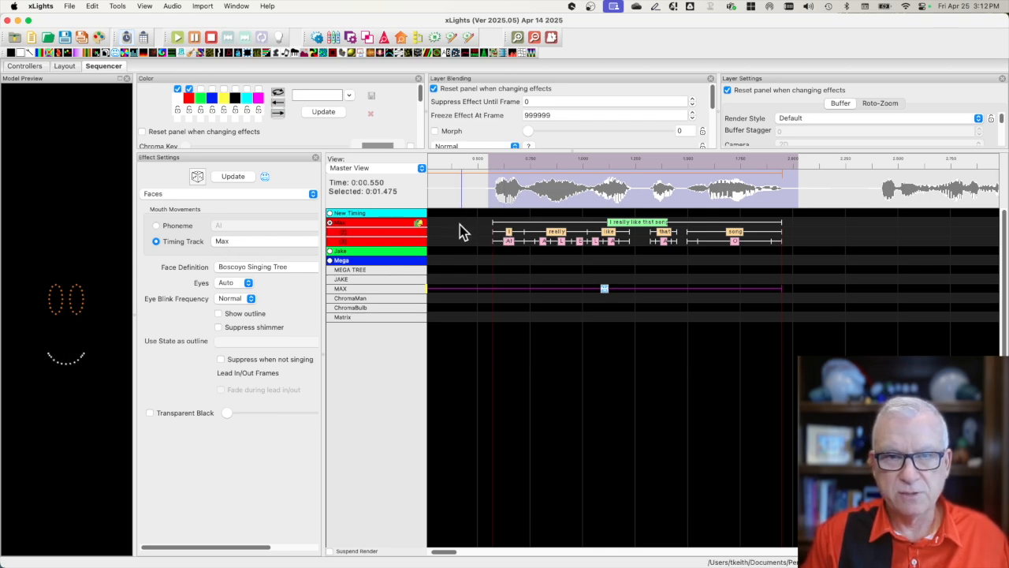
# Play the sequence from the start to check Max's mouth movements, and return to the beginning of the timeline.
pyautogui.click(210, 37)
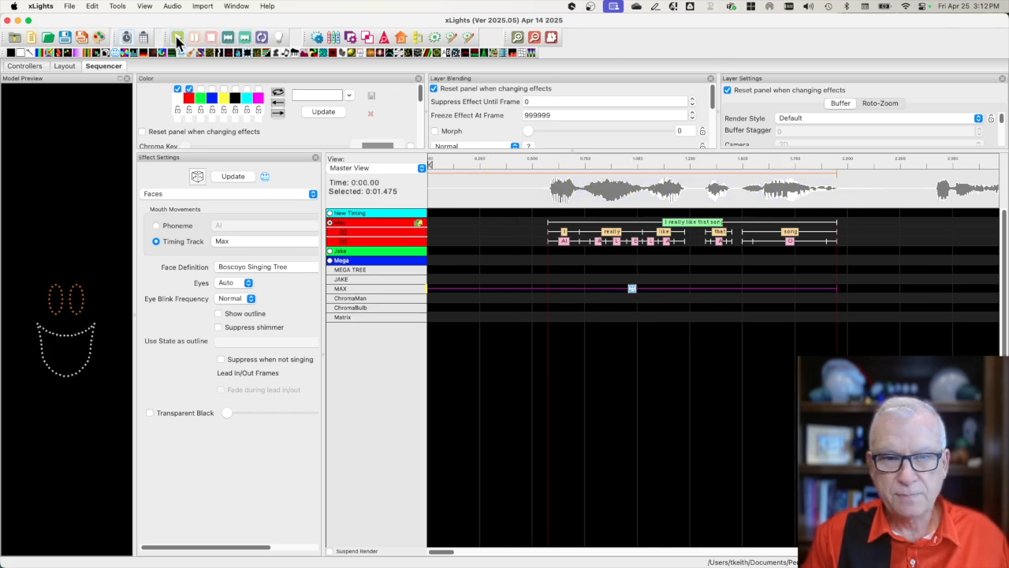
pyautogui.click(177, 39)
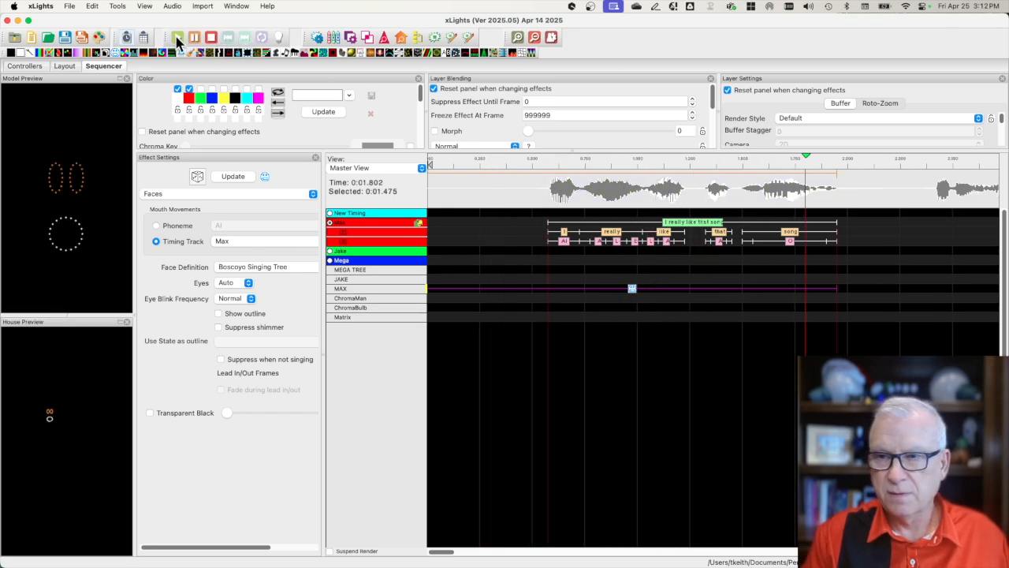
pyautogui.click(211, 38)
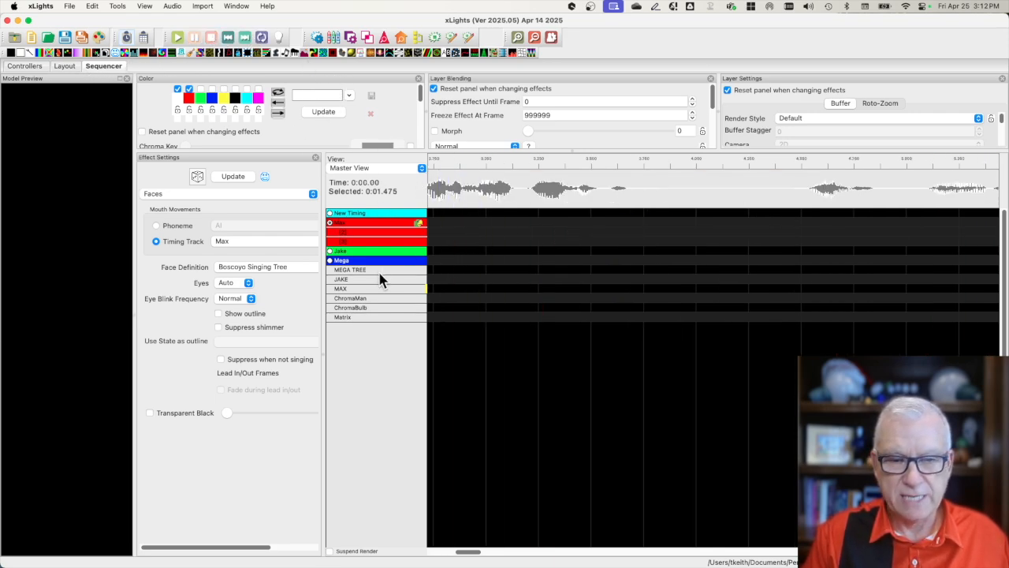
pyautogui.moveTo(455, 552); pyautogui.dragTo(433, 552)
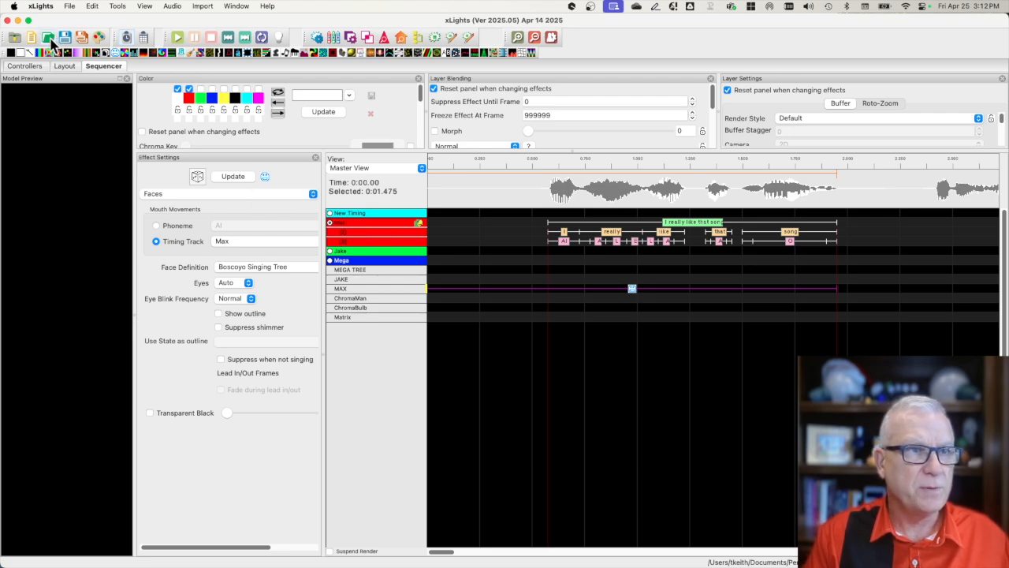
# Open the finished sequence intro-part2.xsq from the CharacterVoices folder, discarding the changes to the current sequence.
pyautogui.press('super+o')
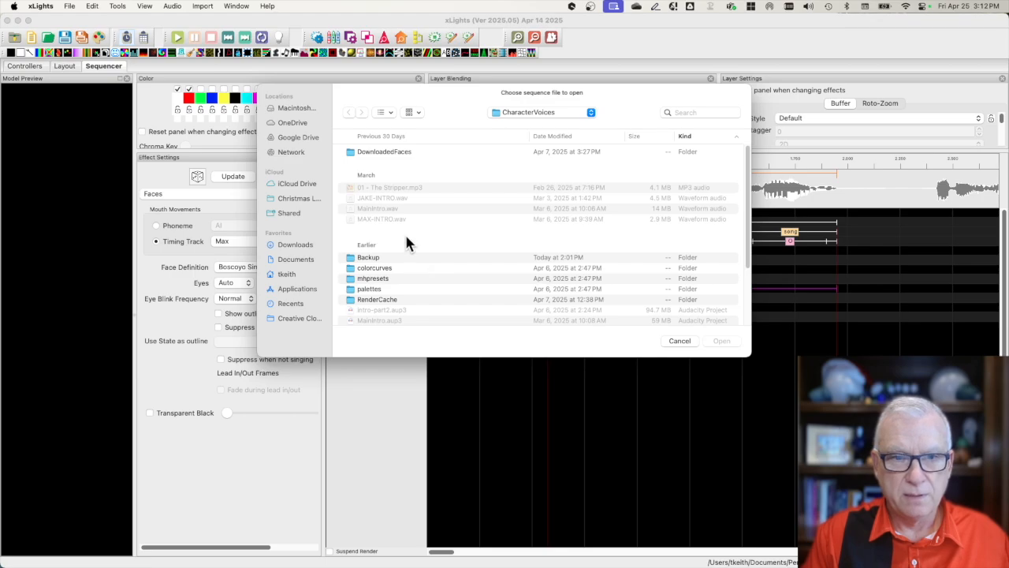
pyautogui.scroll(-5, 417, 260)
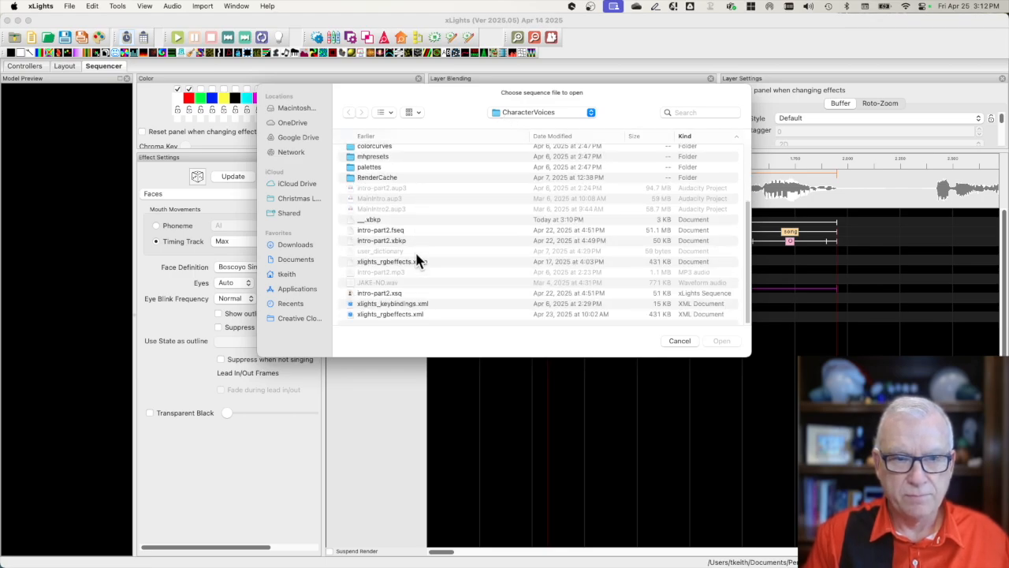
pyautogui.doubleClick(390, 295)
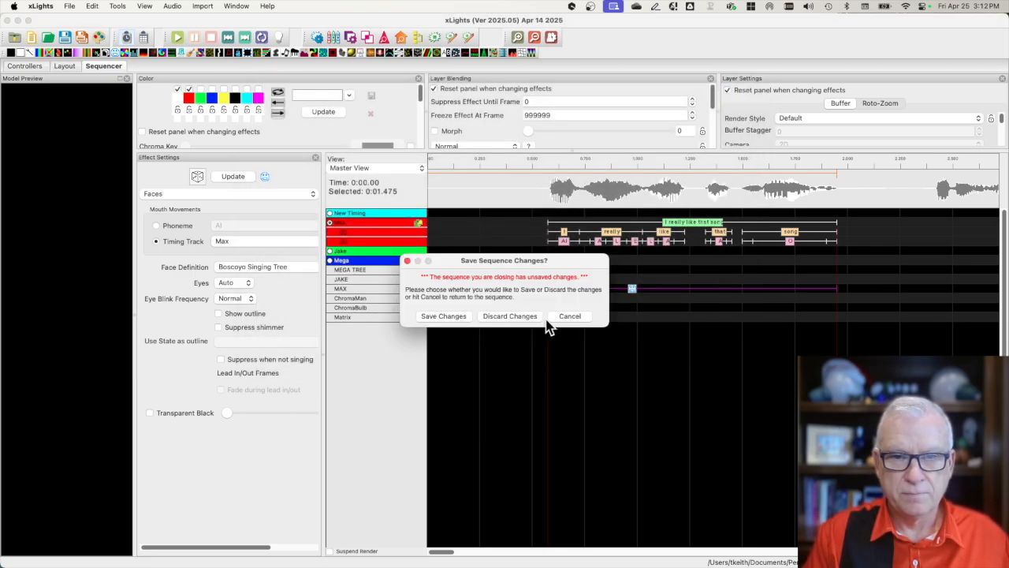
pyautogui.click(509, 316)
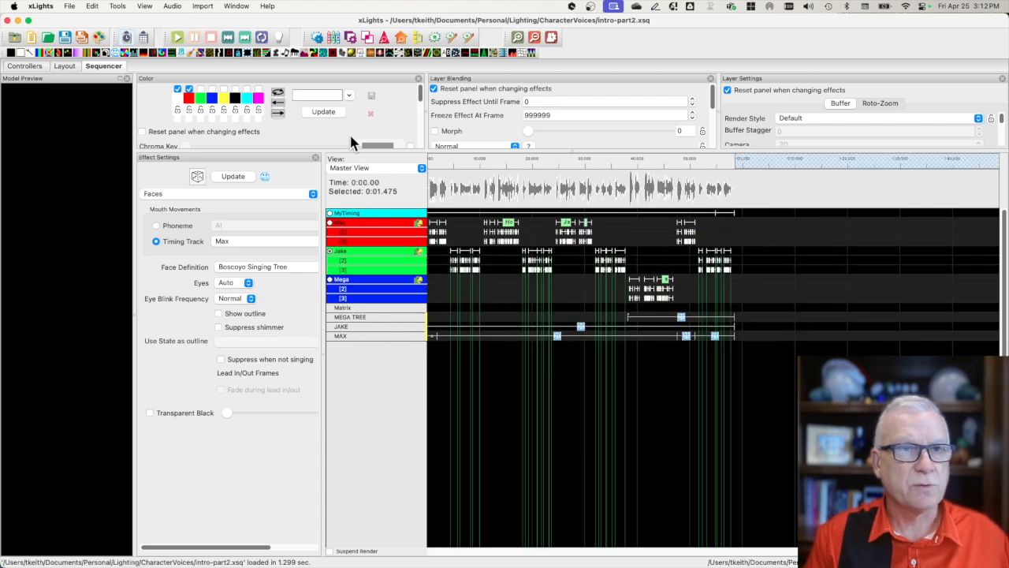
# Play the intro-part2 sequence from the start to preview the talking characters, and stop the playback.
pyautogui.click(227, 38)
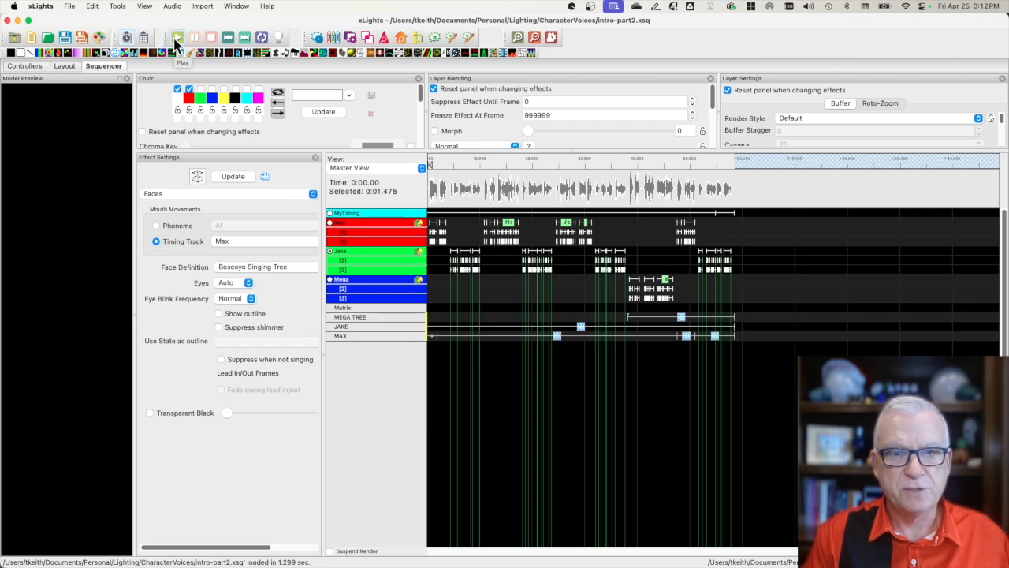
pyautogui.click(176, 41)
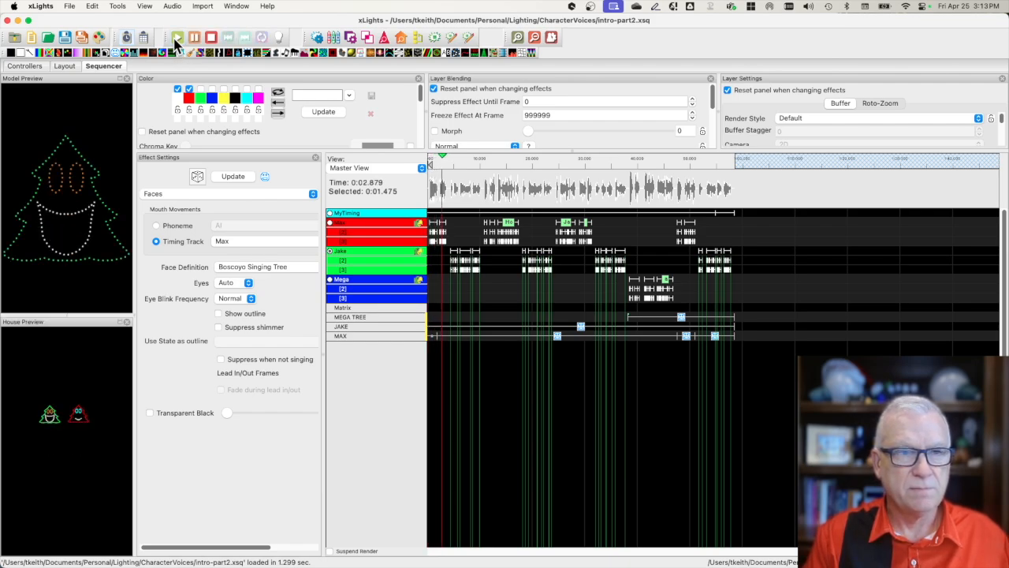
pyautogui.click(211, 38)
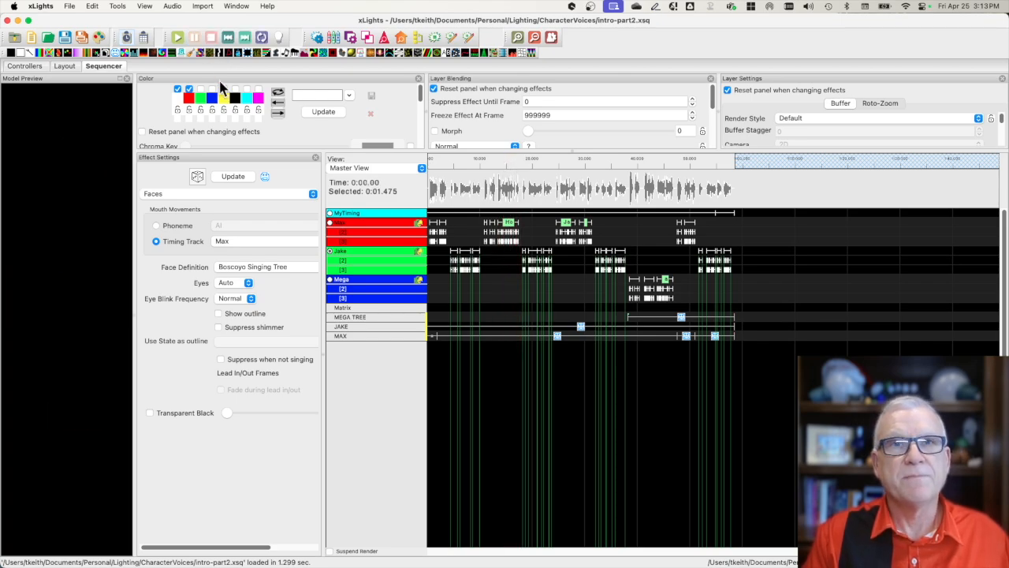